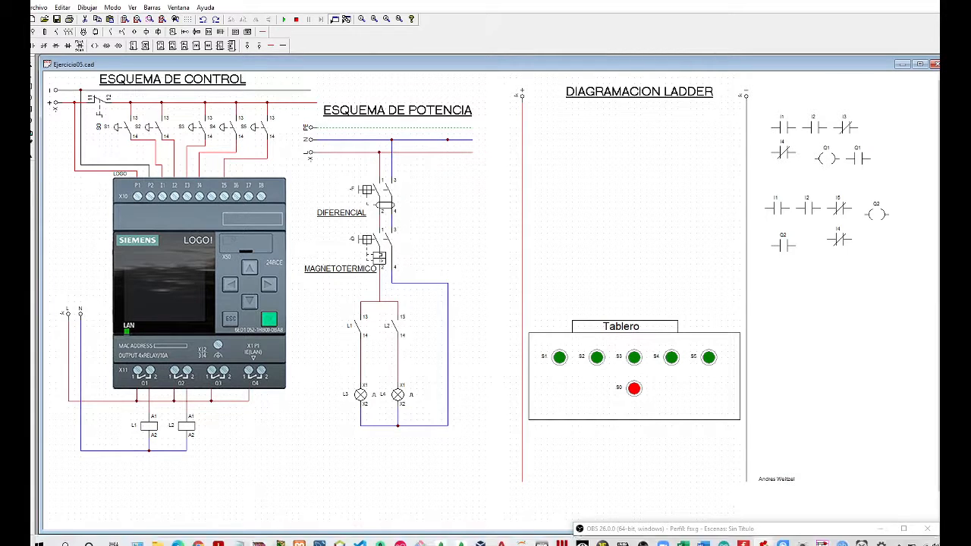
Step: View the browser picture of the differential breaker, compare it with the power schematic, and return to the circuit drawing
mouse_move(190, 542)
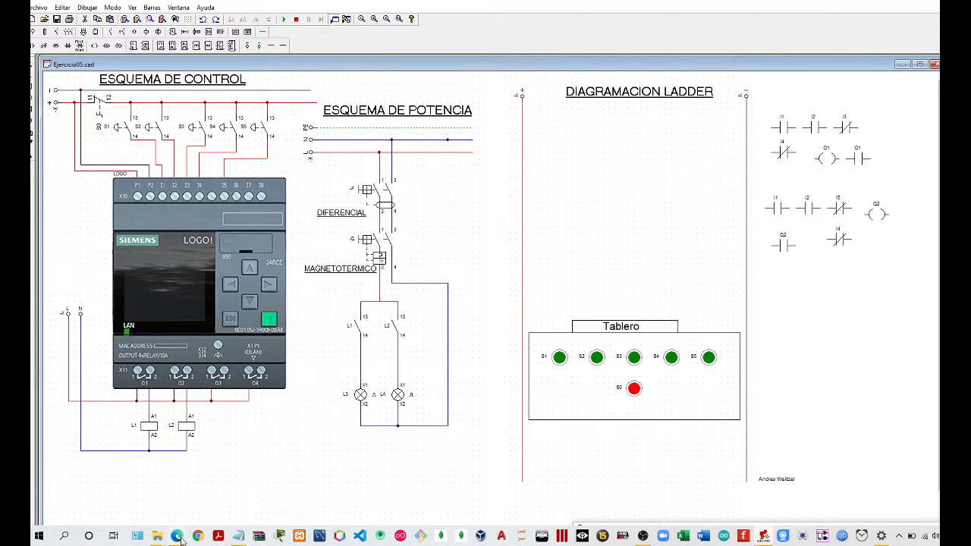
click(232, 502)
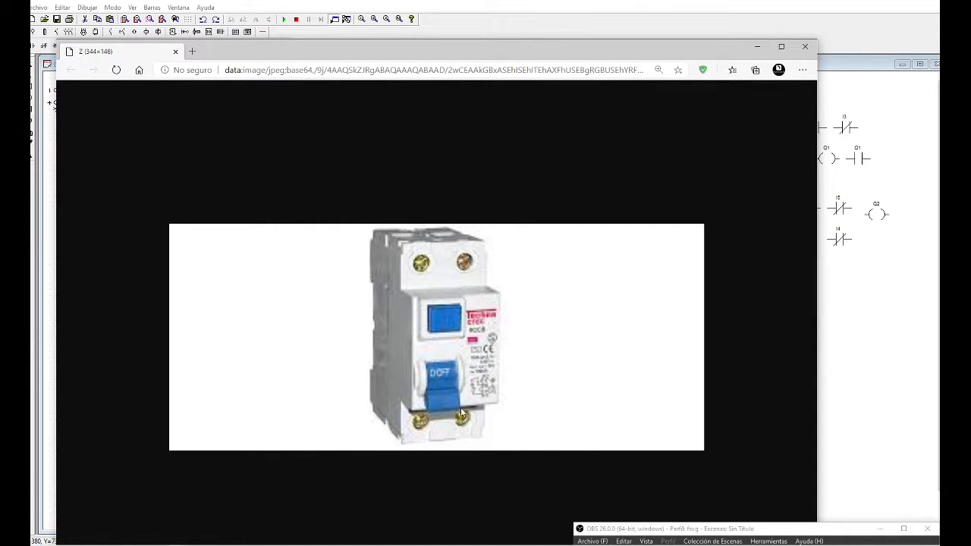
drag(347, 52, 340, 22)
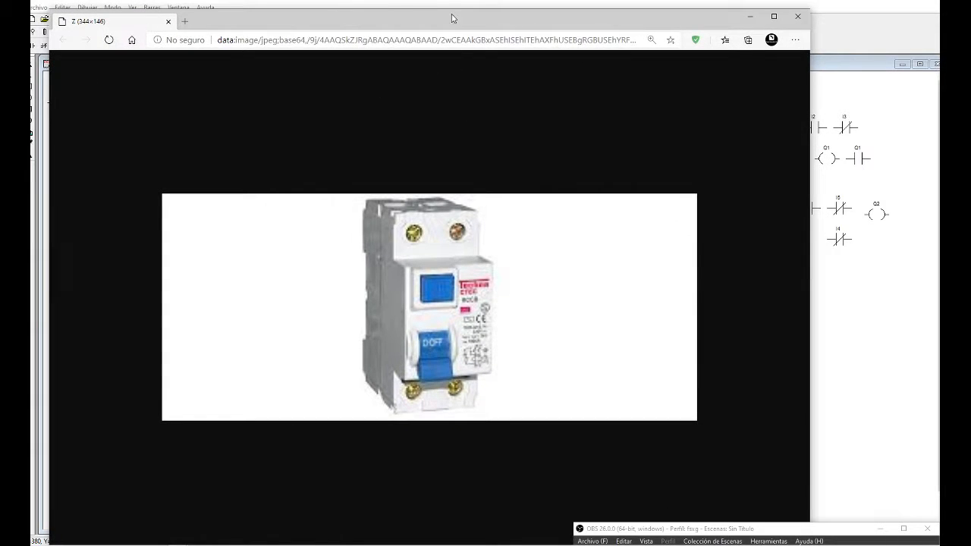
drag(452, 18, 444, 317)
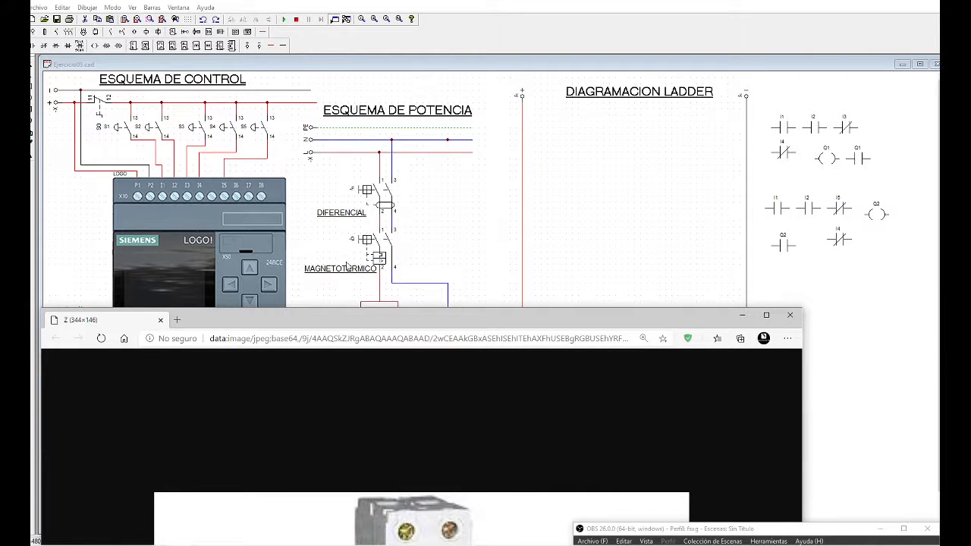
click(410, 288)
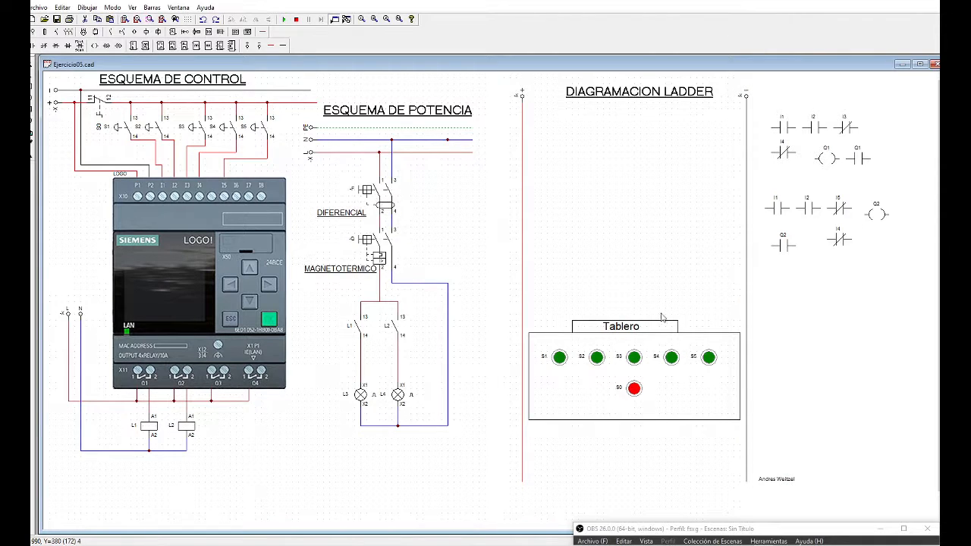
Step: Bring up the exercise text Ejercicio05.txt in Notepad, place it over the ladder area and enlarge it to 140%
click(935, 351)
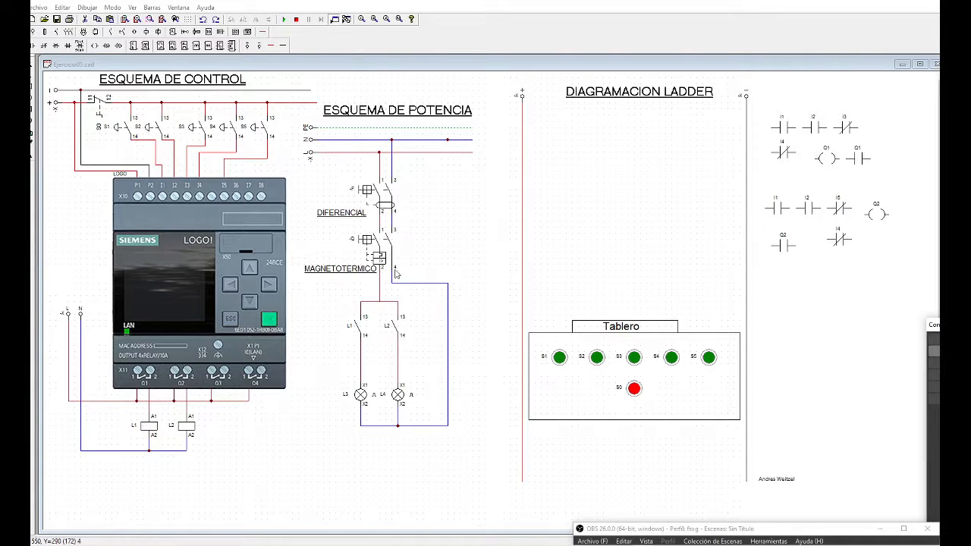
click(459, 237)
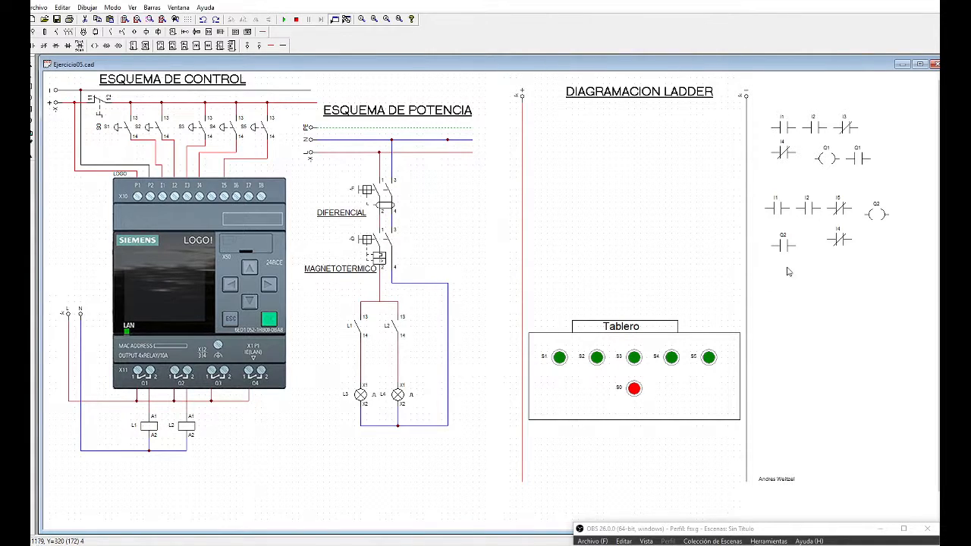
click(956, 228)
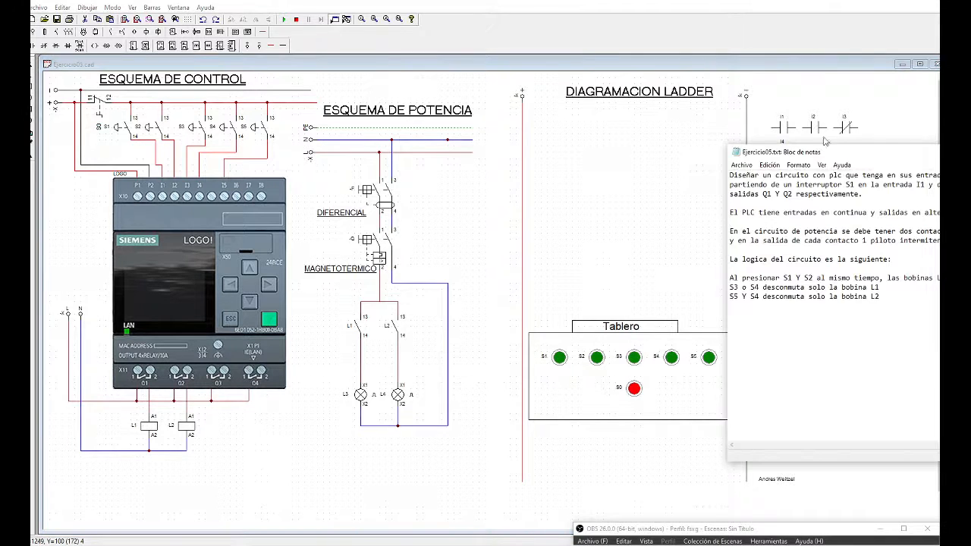
drag(665, 150, 527, 152)
drag(449, 173, 499, 191)
click(456, 201)
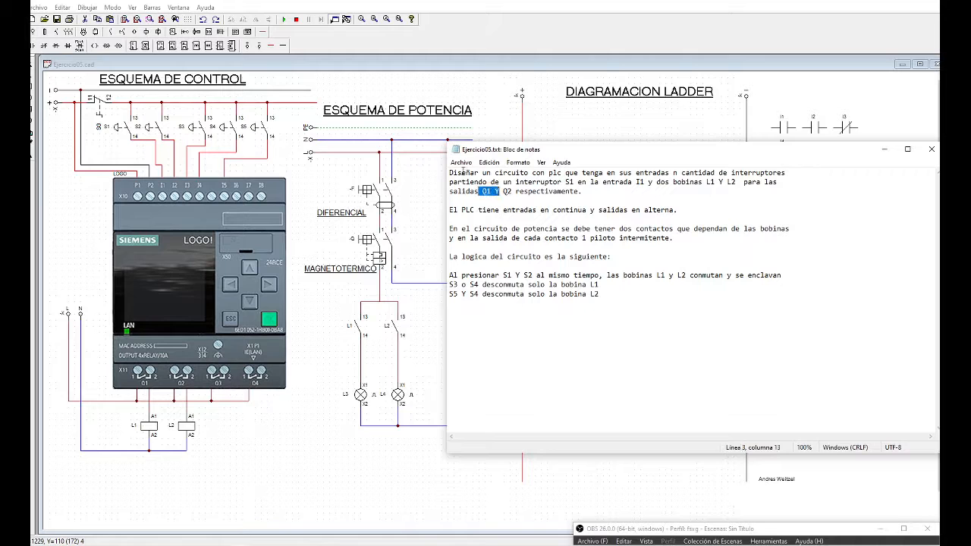
scroll(619, 264, up, 3)
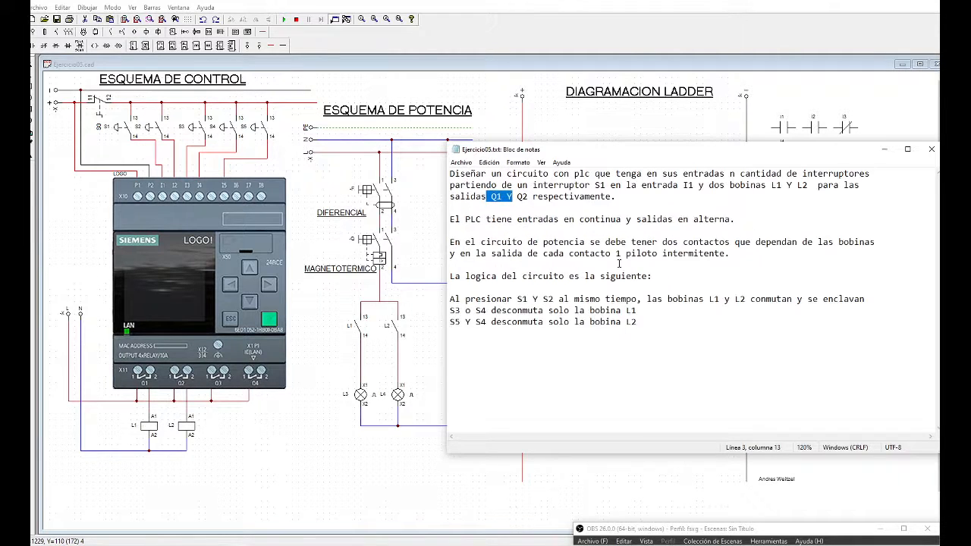
scroll(601, 261, up, 1)
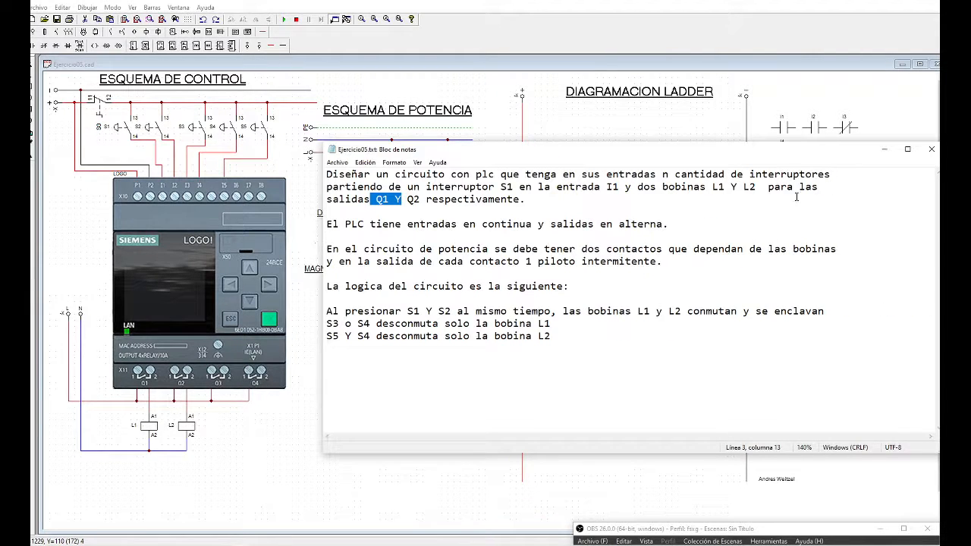
Step: Read the exercise requirements for the coils and outputs, the PLC supply types, and the power circuit's contacts and flashing pilots
click(524, 208)
drag(638, 188, 774, 203)
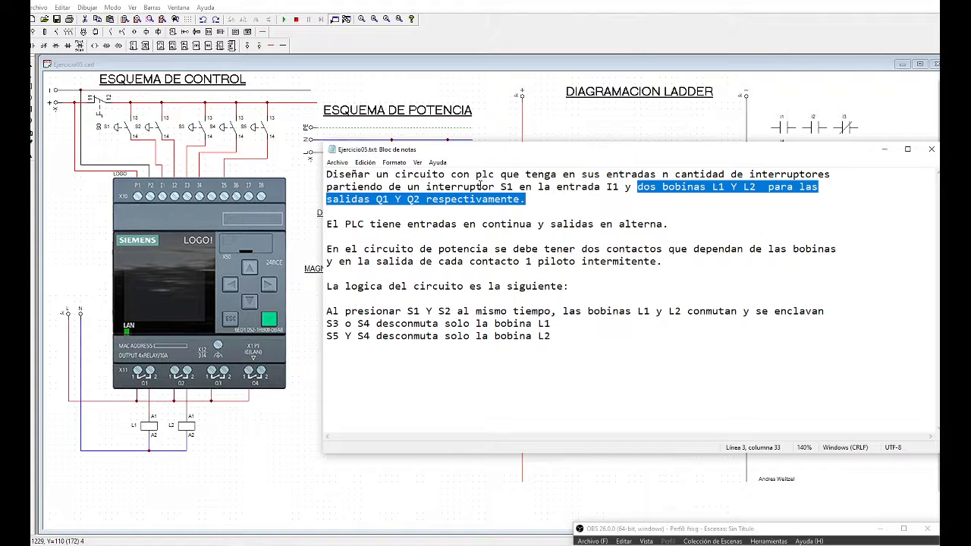
click(525, 206)
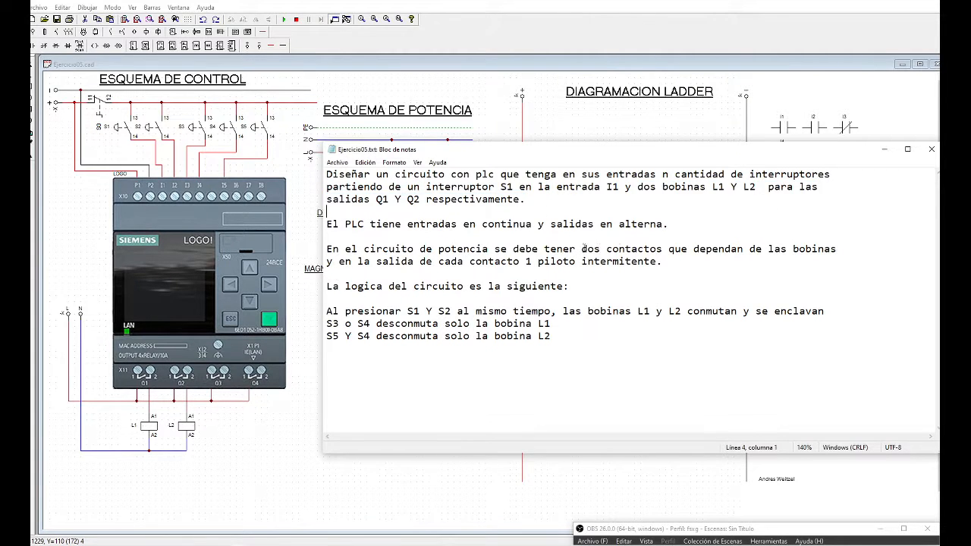
drag(326, 223, 669, 226)
click(687, 216)
drag(327, 249, 827, 264)
click(674, 240)
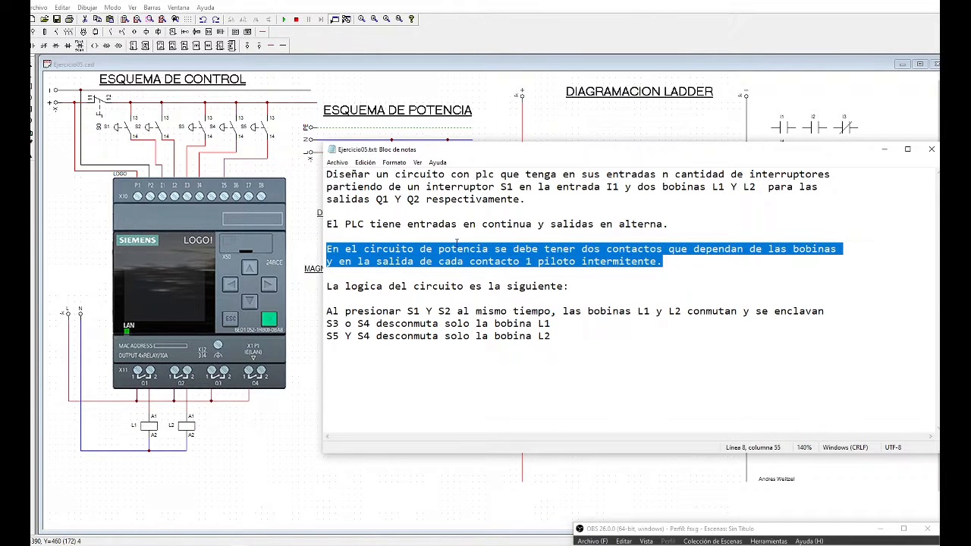
click(492, 262)
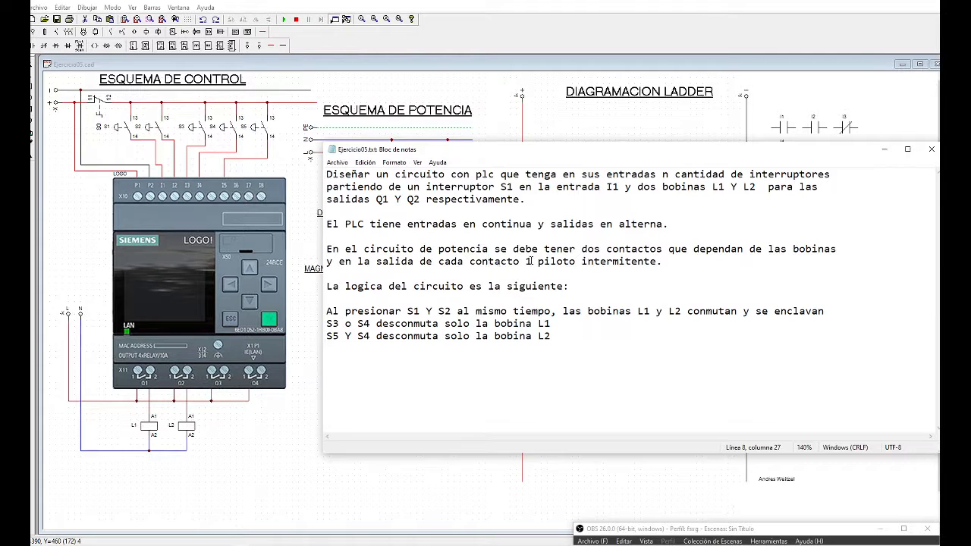
drag(524, 260, 659, 261)
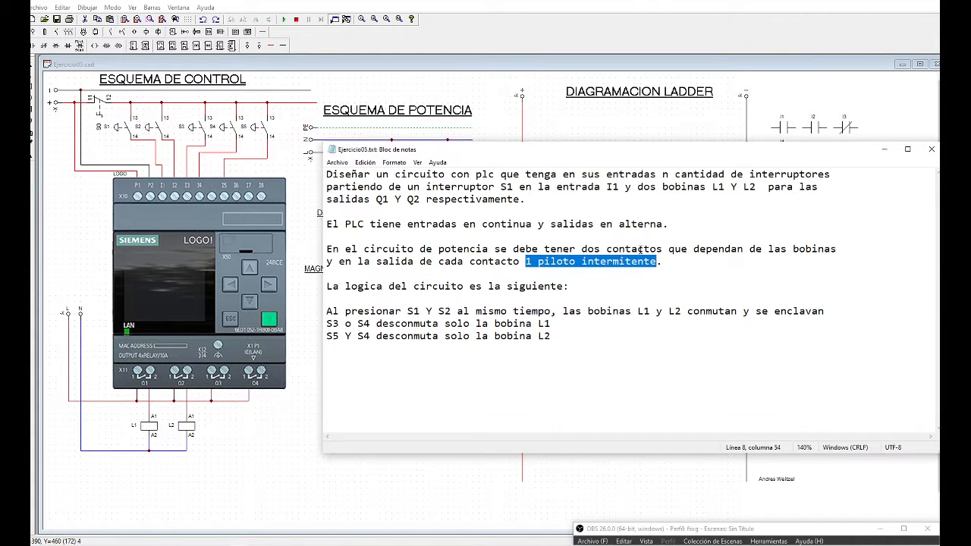
Step: Uncover the power schematic and review the S1 and S2 condition that switches and latches coils L1 and L2
drag(444, 151, 609, 151)
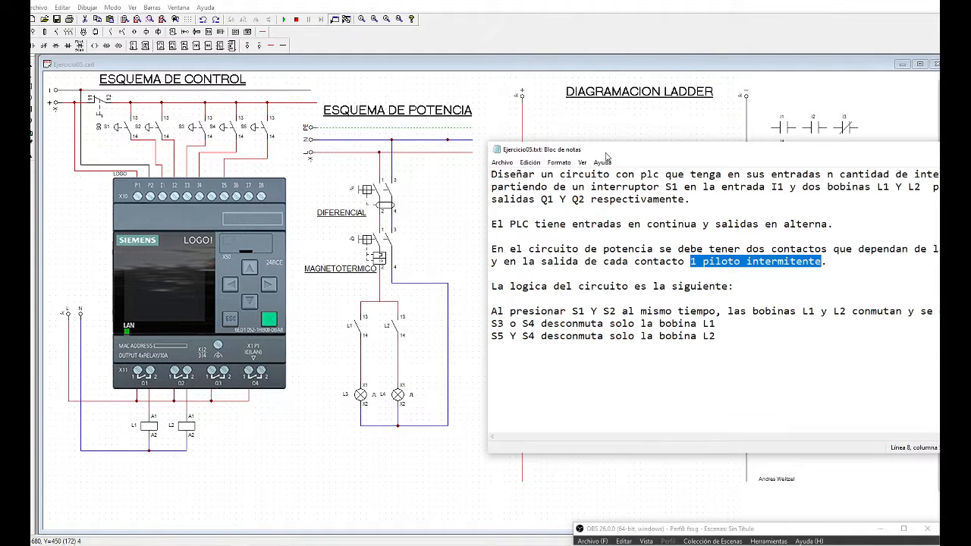
drag(606, 157, 538, 169)
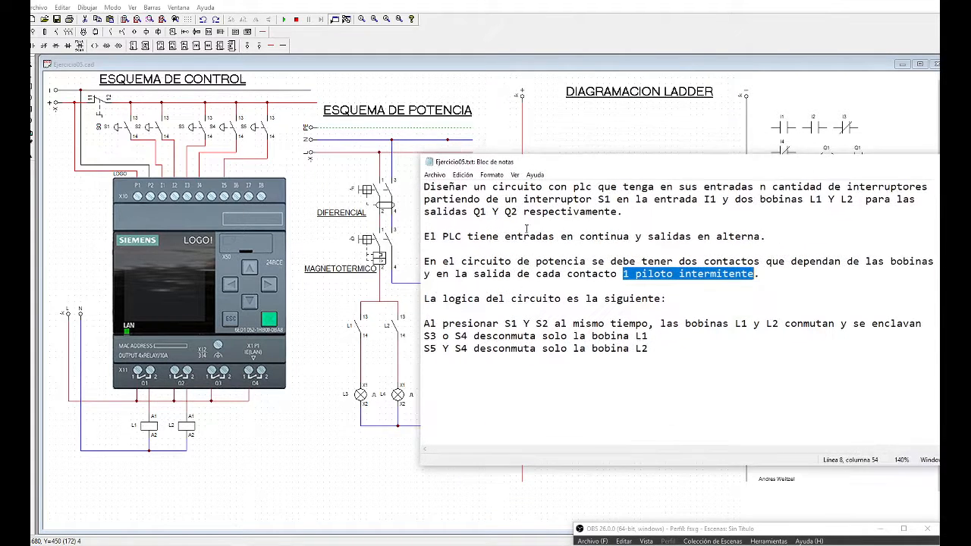
click(427, 311)
drag(559, 317, 649, 321)
click(499, 318)
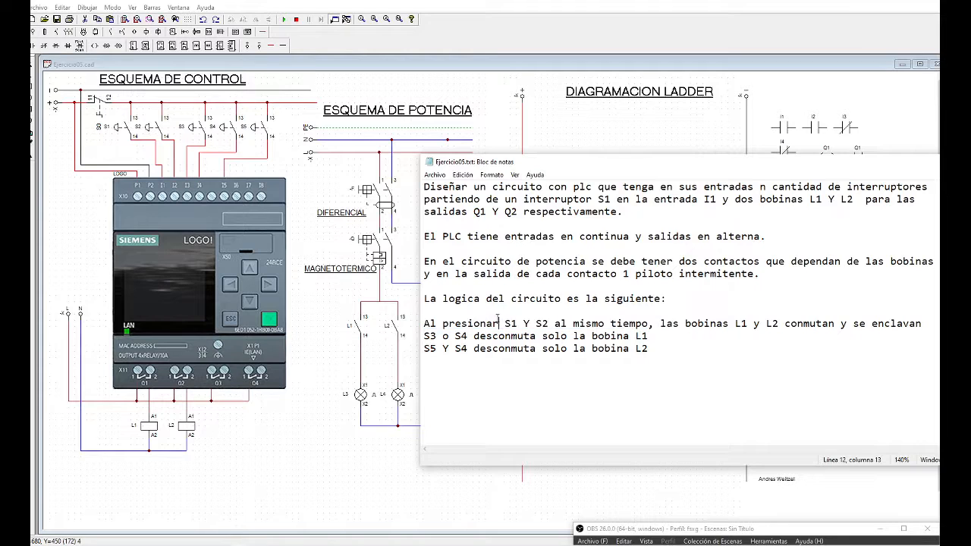
drag(502, 323, 548, 324)
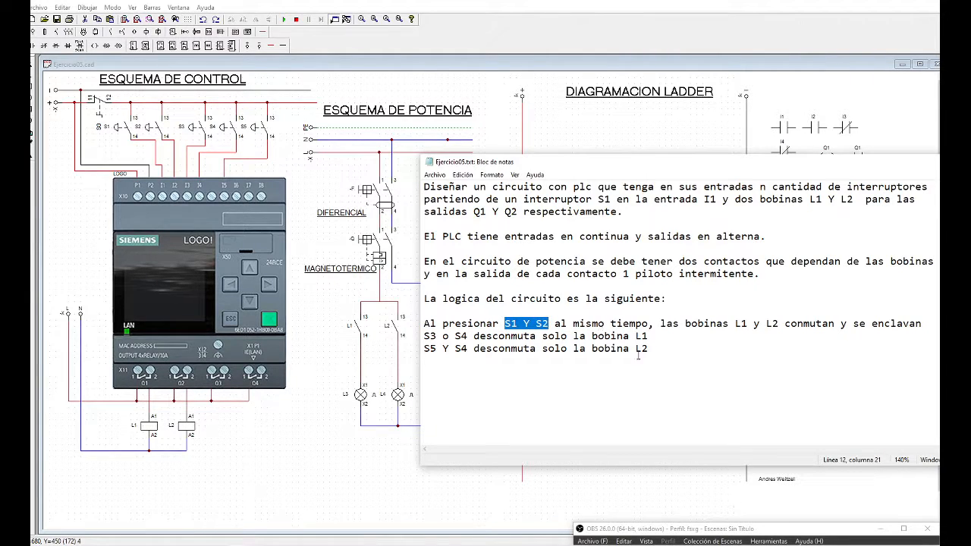
drag(661, 323, 927, 325)
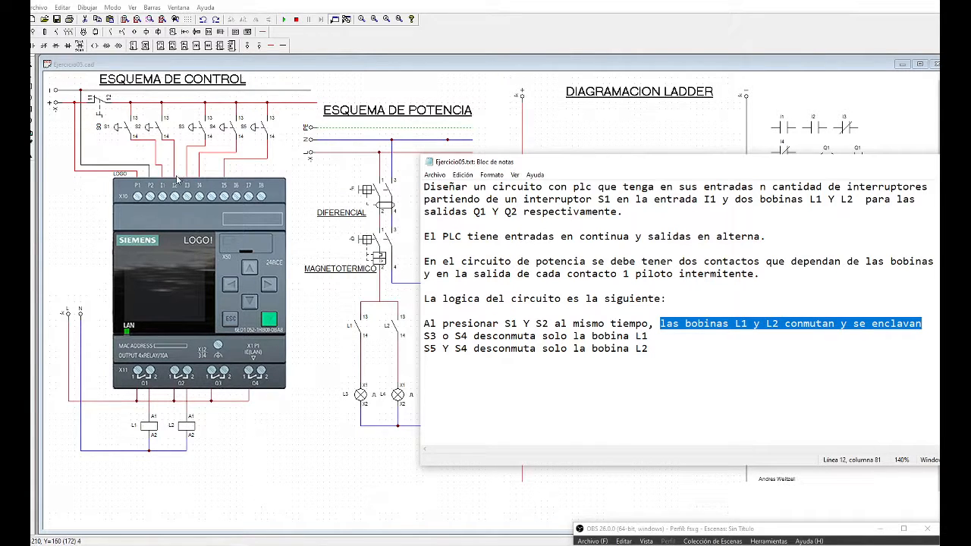
click(759, 294)
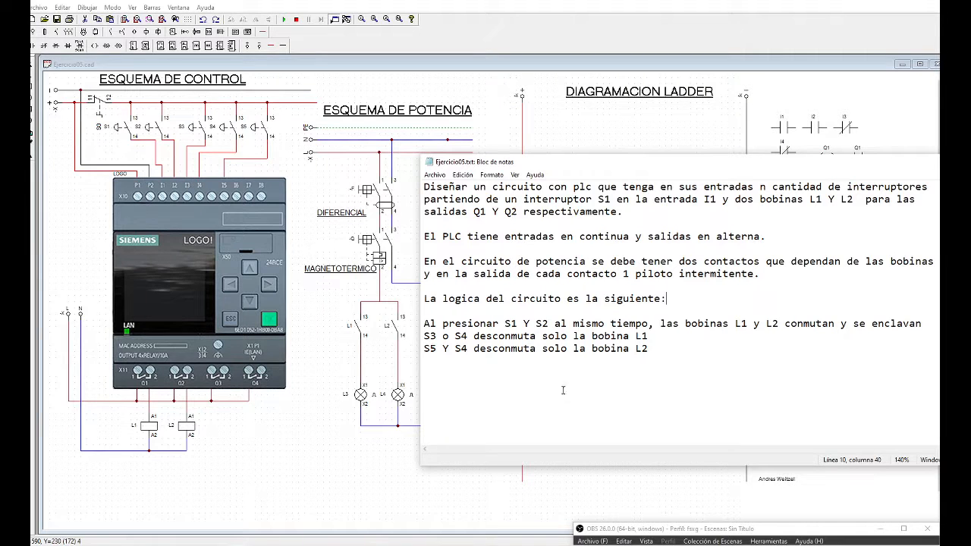
Step: Review the switch-off conditions in the exercise text: S3 or S4 for coil L1, S5 and S4 for coil L2
drag(425, 340, 649, 341)
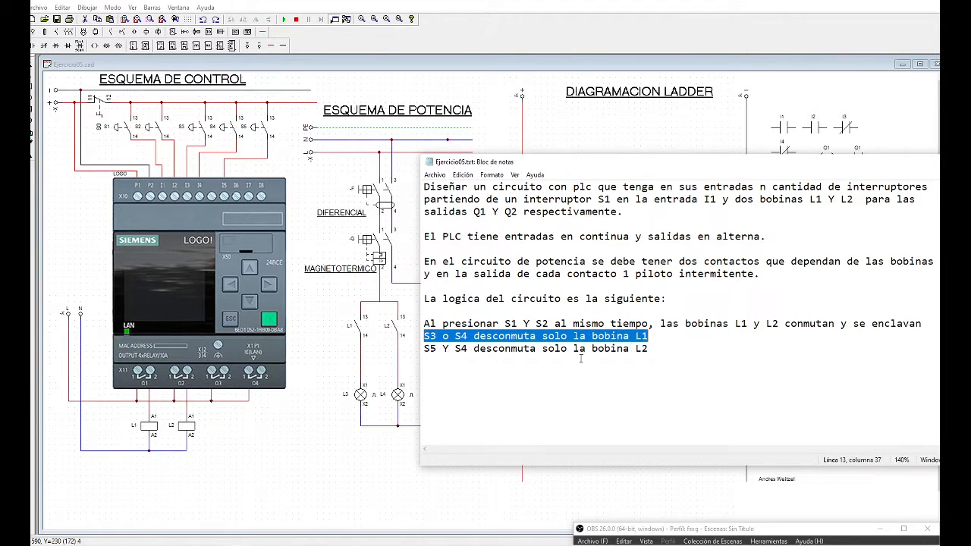
drag(425, 348, 570, 359)
drag(676, 357, 663, 349)
click(681, 351)
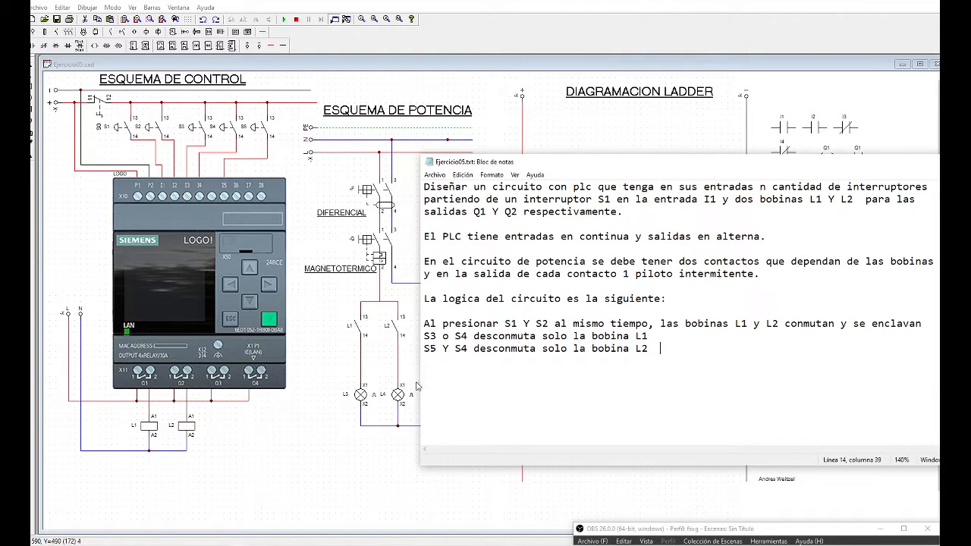
drag(470, 348, 424, 348)
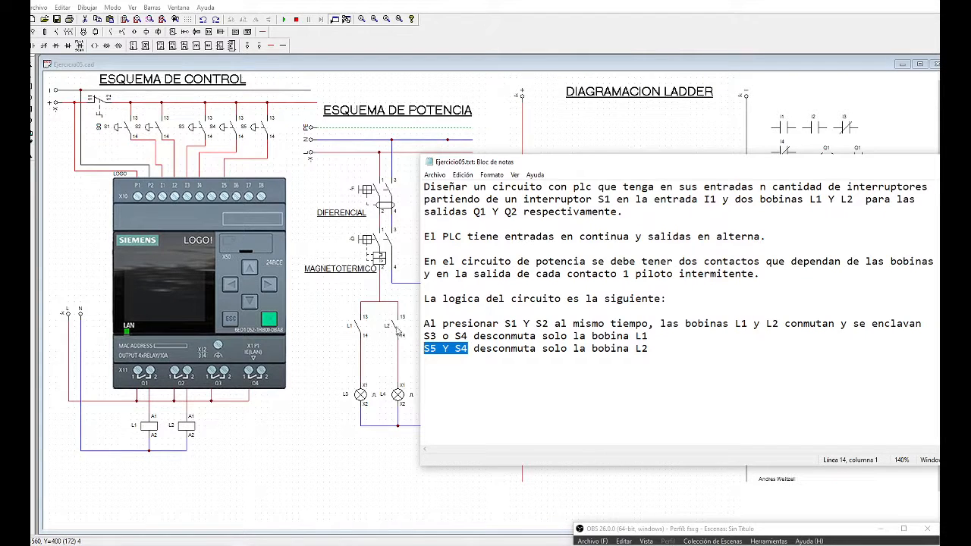
click(478, 350)
drag(469, 349, 431, 349)
click(453, 348)
click(466, 356)
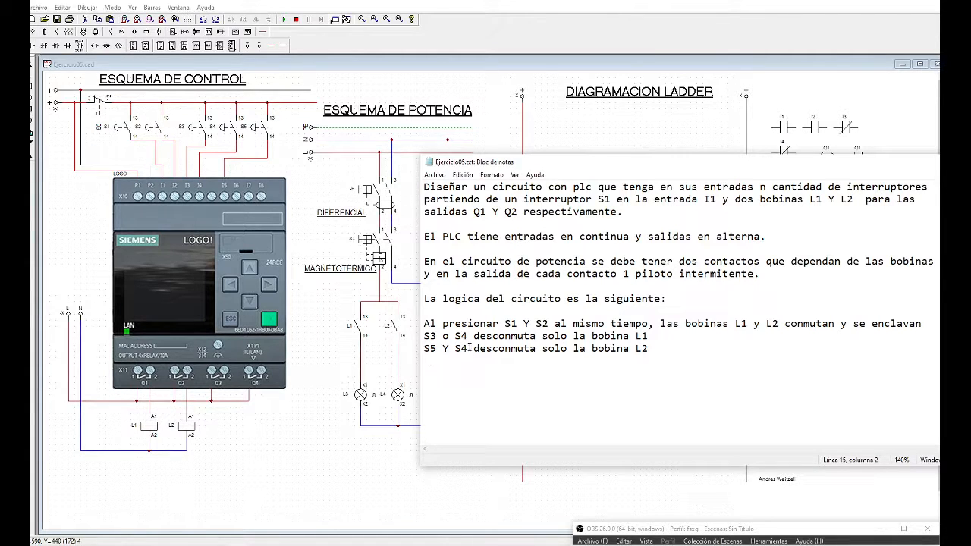
drag(469, 349, 423, 349)
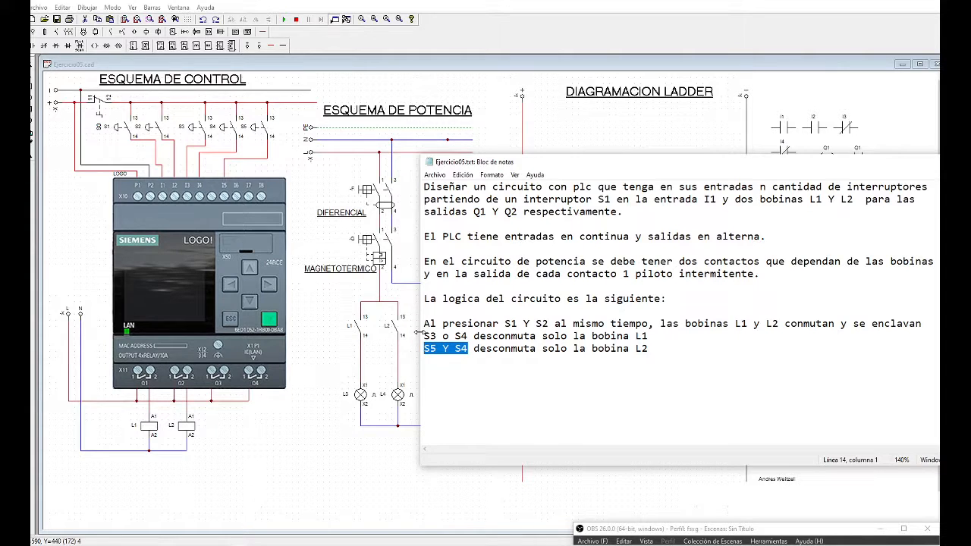
drag(424, 335, 469, 336)
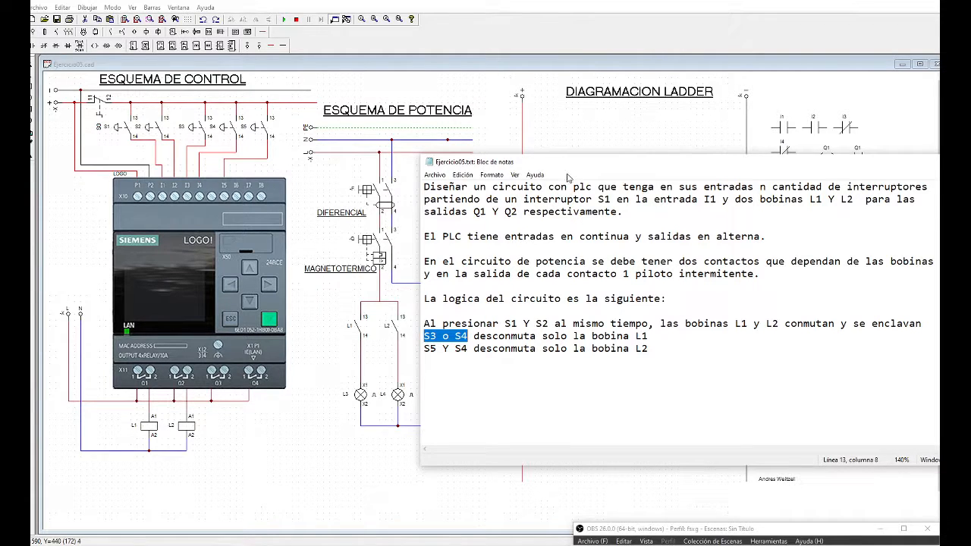
Step: Relate outputs Q1 and Q2 in the exercise text to the latching requirement for coils L1 and L2
mouse_move(588, 163)
mouse_down()
mouse_move(727, 163)
mouse_move(970, 138)
mouse_move(816, 130)
mouse_move(578, 147)
mouse_up()
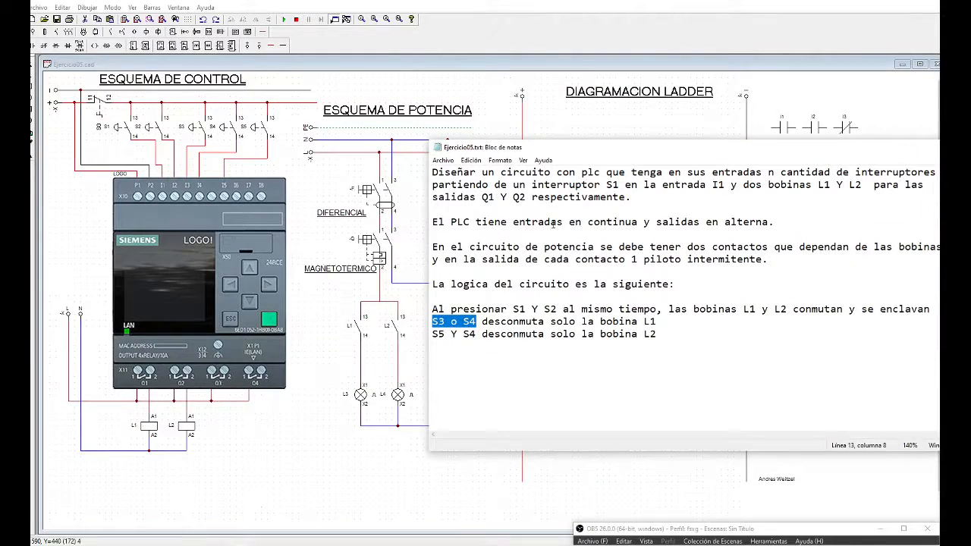
drag(483, 196, 526, 197)
drag(518, 149, 480, 184)
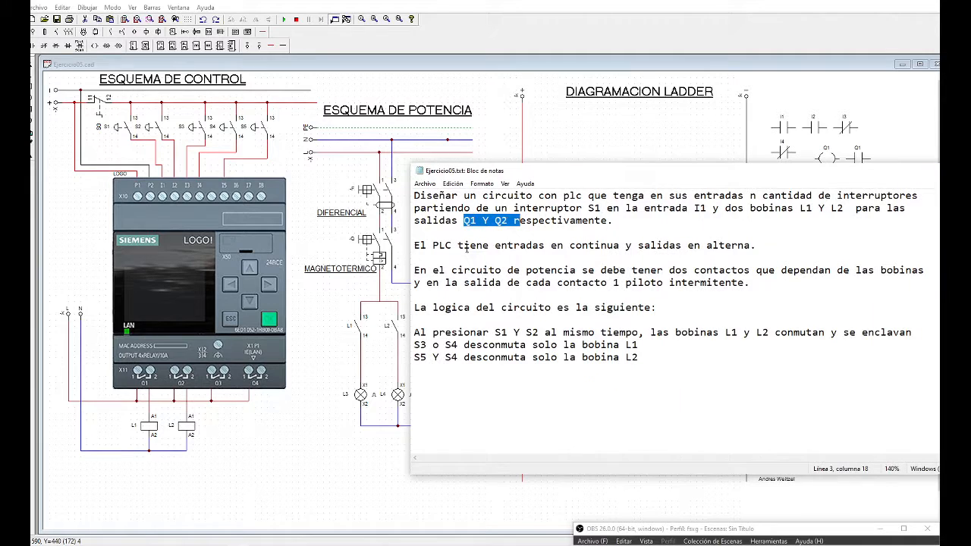
drag(520, 220, 505, 220)
drag(508, 220, 463, 220)
drag(838, 335, 918, 333)
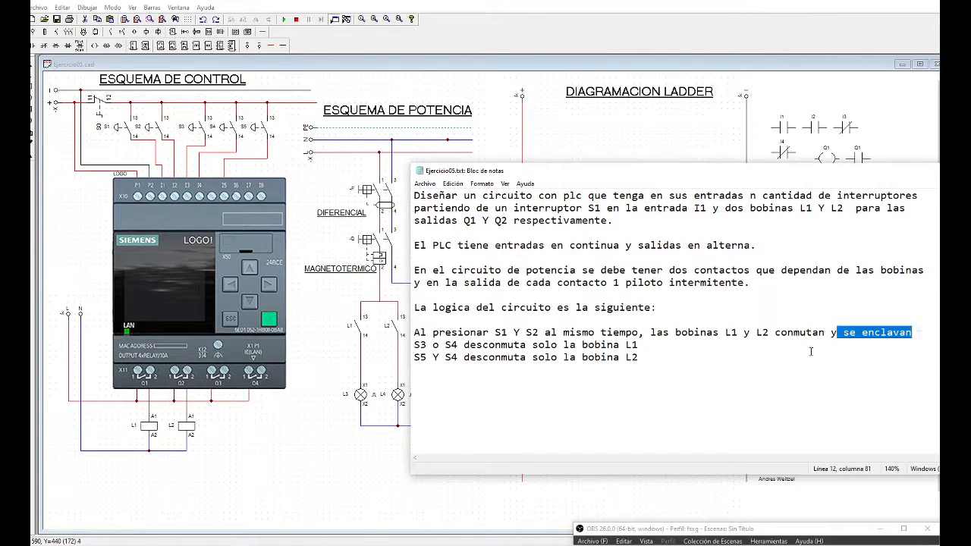
drag(725, 334, 771, 332)
click(714, 323)
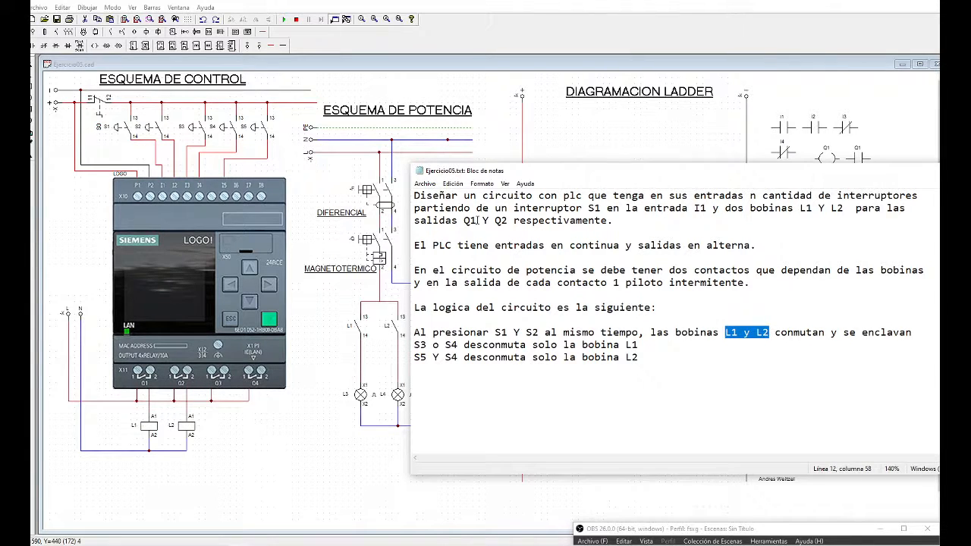
drag(465, 220, 519, 223)
Step: Move the exercise text off the drawing and place output coils Q1 and Q2 beside the ladder's negative rail, Q1 above Q2
click(526, 184)
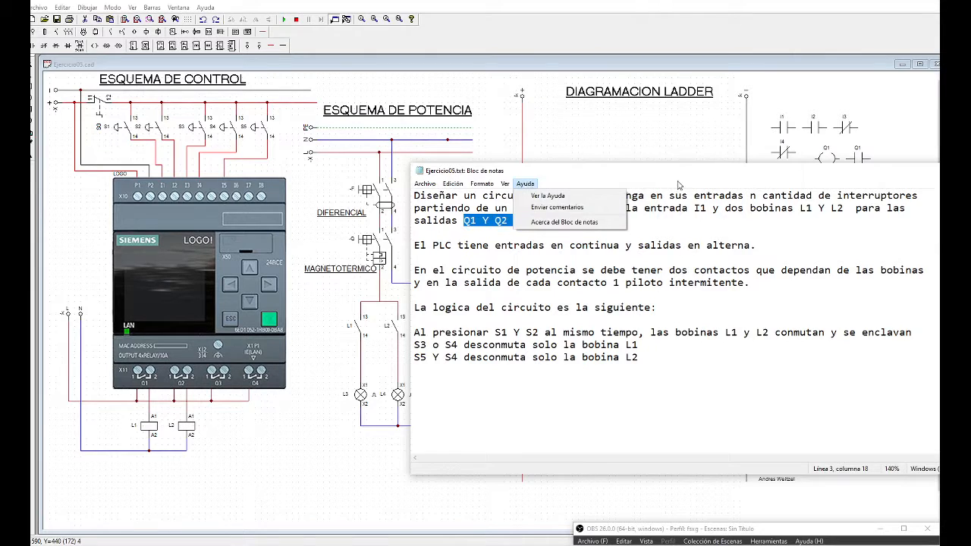
click(660, 175)
drag(612, 171, 960, 159)
click(730, 180)
drag(831, 158, 720, 134)
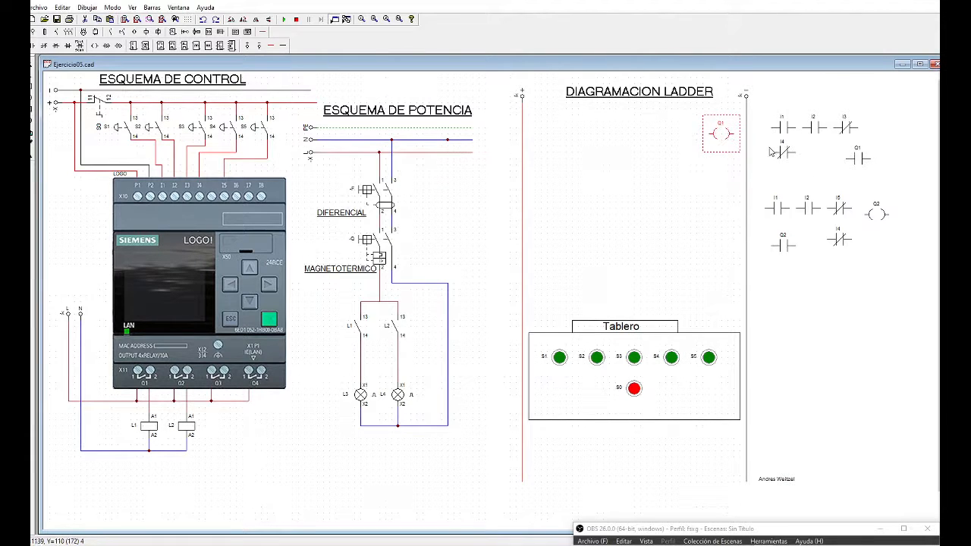
drag(882, 214, 724, 227)
click(818, 274)
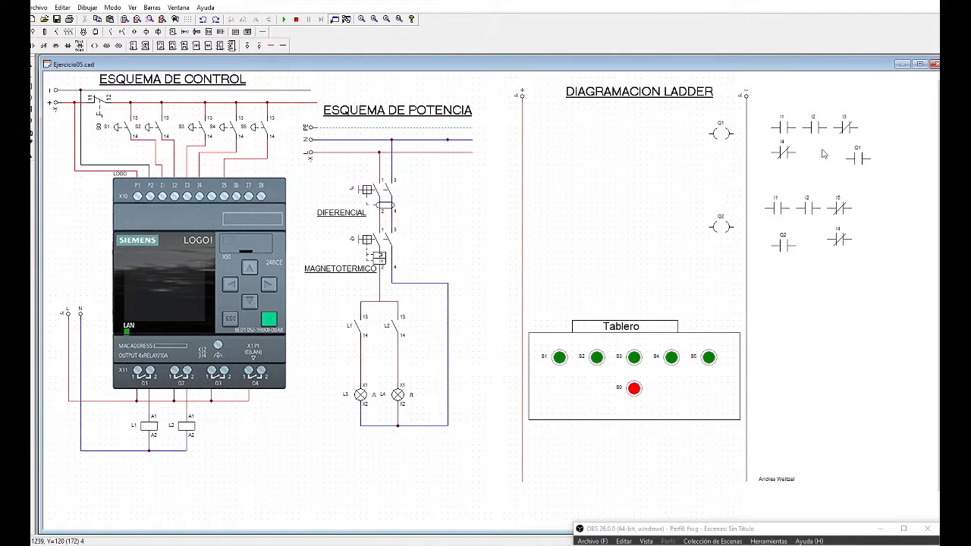
Step: Place latching contacts Q1 and Q2 beside the ladder's positive rail, each slightly below the level of its matching coil
drag(861, 159, 558, 162)
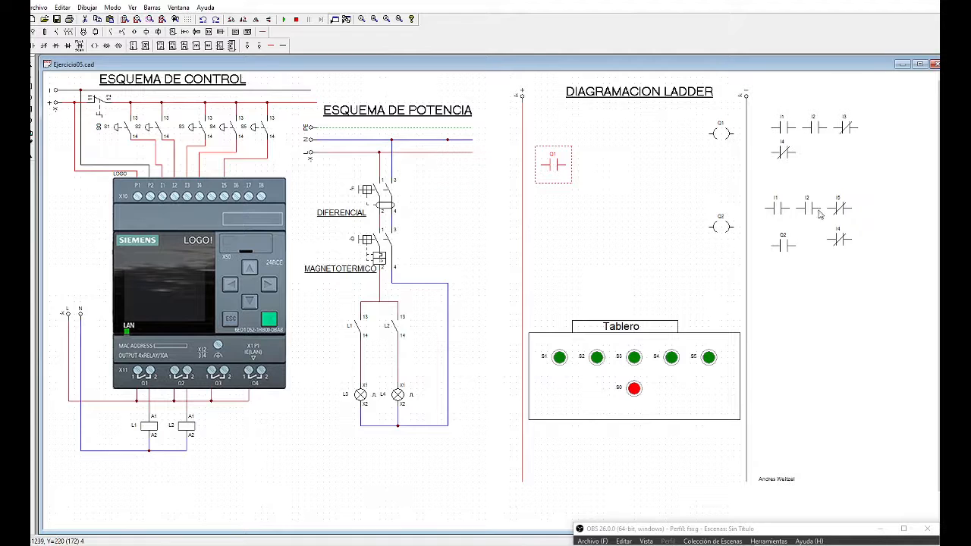
drag(786, 245, 558, 255)
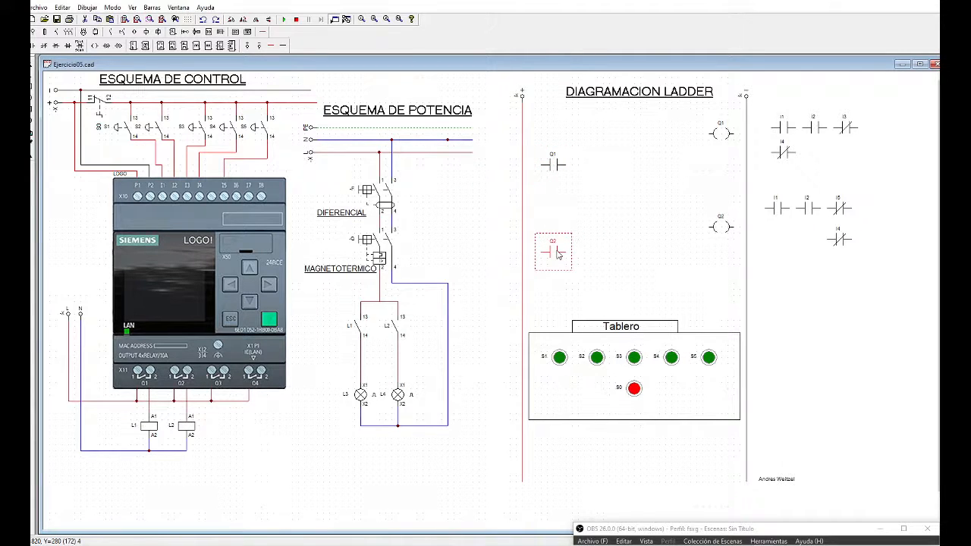
Step: Bring the exercise text over the drawing and review which switches turn off coil L1, then move the text aside
drag(963, 125, 713, 125)
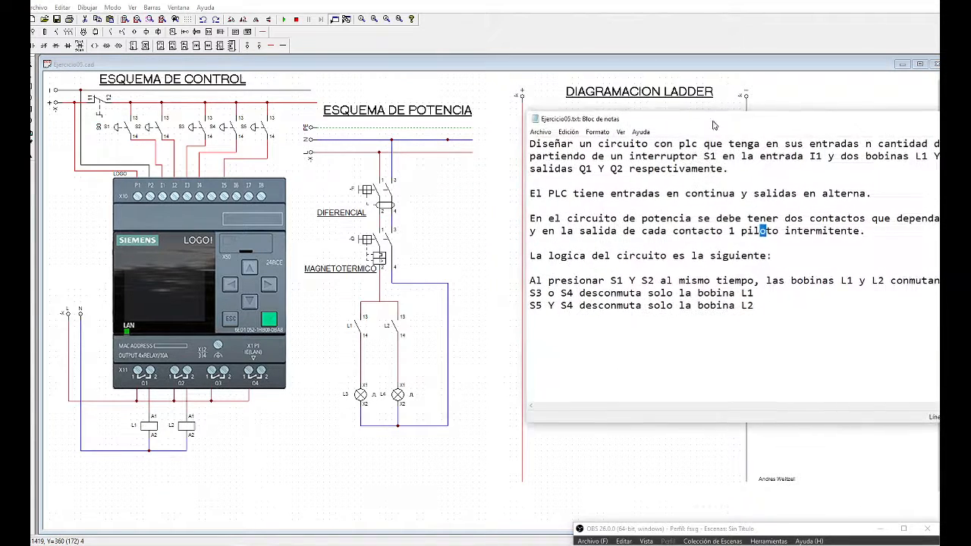
click(753, 256)
drag(766, 307, 528, 306)
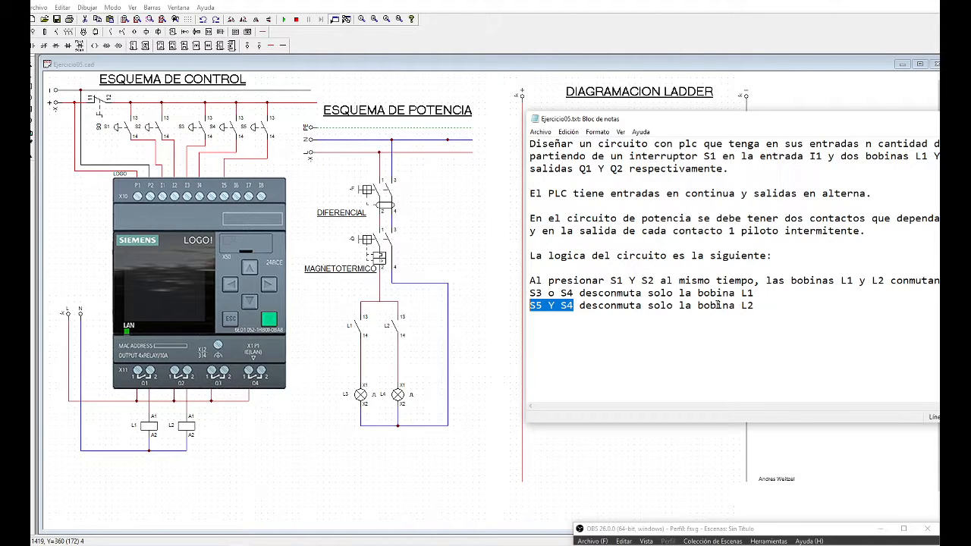
drag(579, 294, 529, 293)
double_click(748, 293)
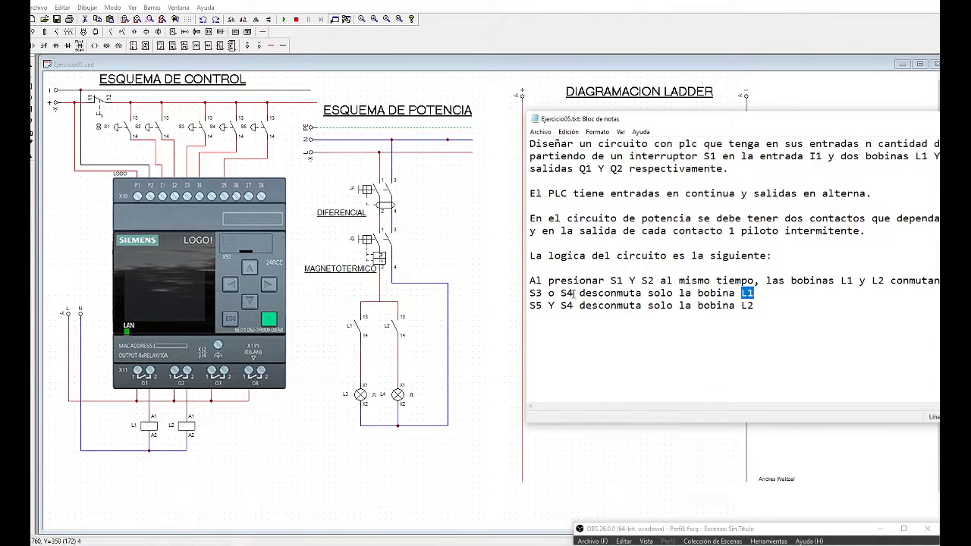
drag(574, 293, 530, 293)
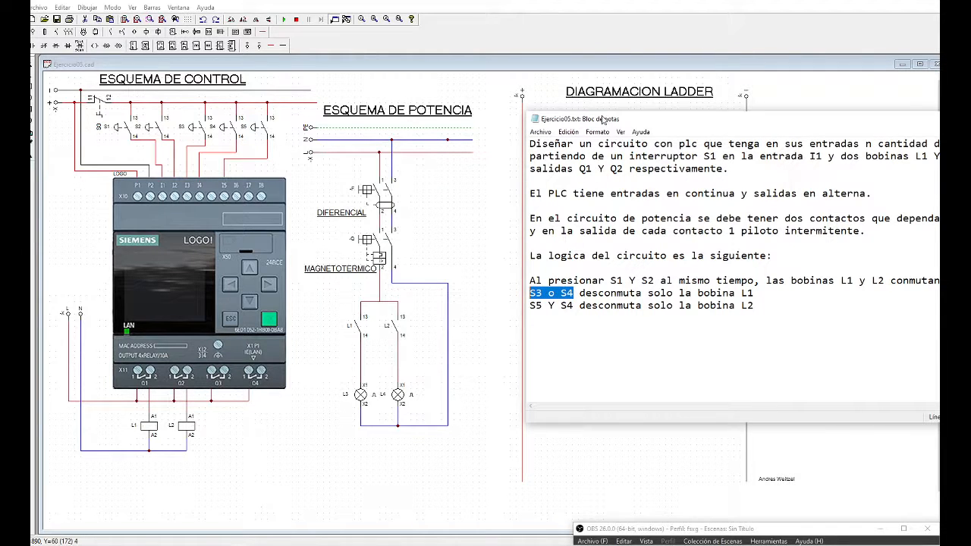
drag(605, 118, 970, 119)
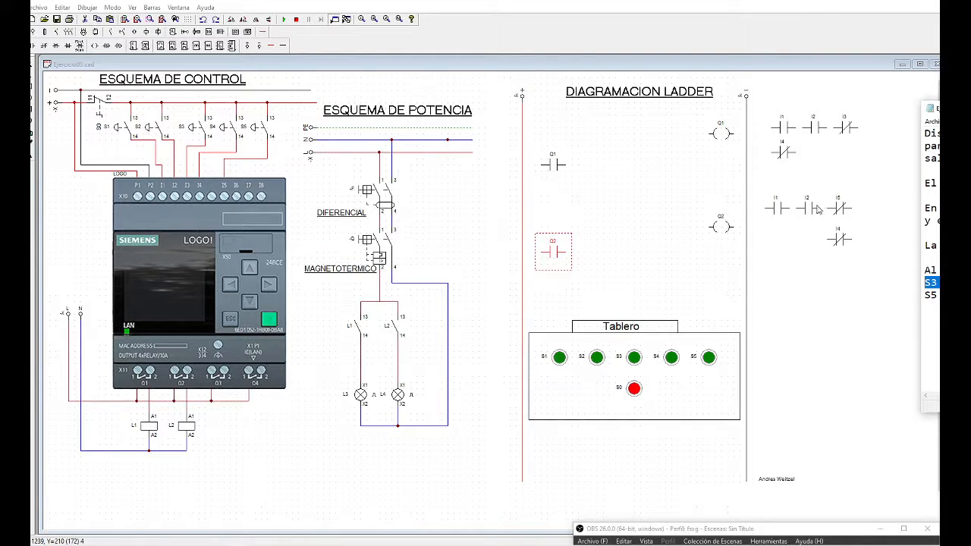
Step: Place normally closed contacts I3 and I4 side by side in line with coil Q1 for the S3 or S4 switch-off
click(846, 130)
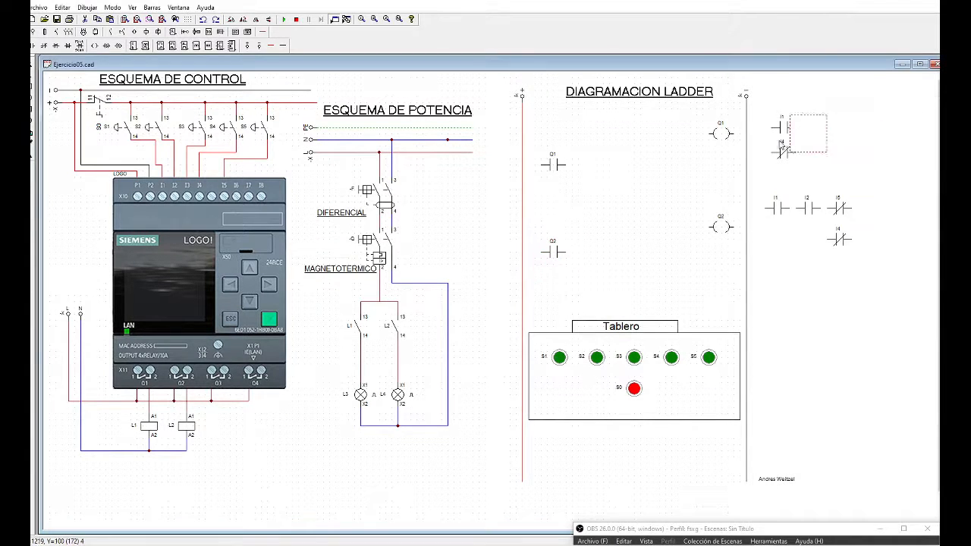
drag(846, 131, 642, 142)
drag(784, 152, 683, 136)
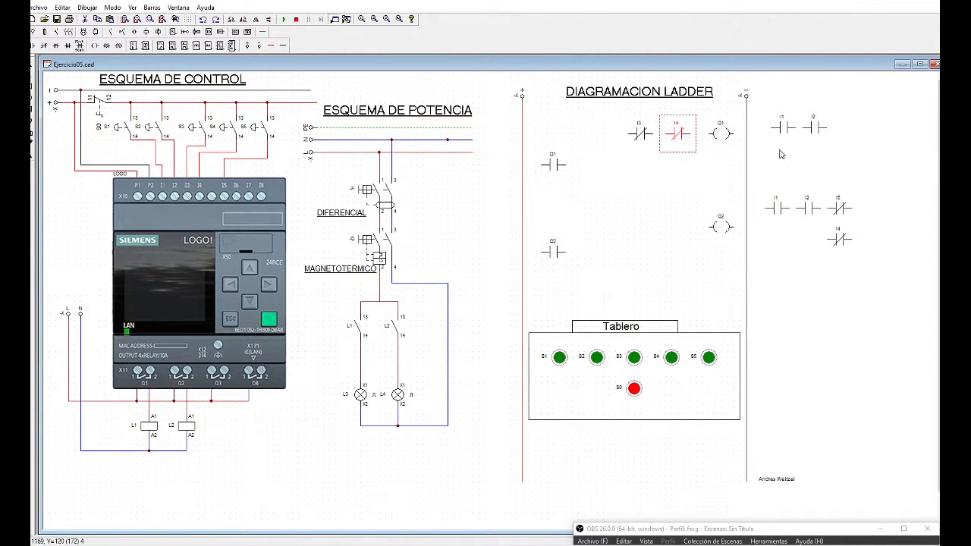
click(800, 161)
Step: Check the S5 and S4 condition in the exercise text and place normally closed contact I5 beside coil Q2 with I4 directly below it
drag(970, 98, 837, 97)
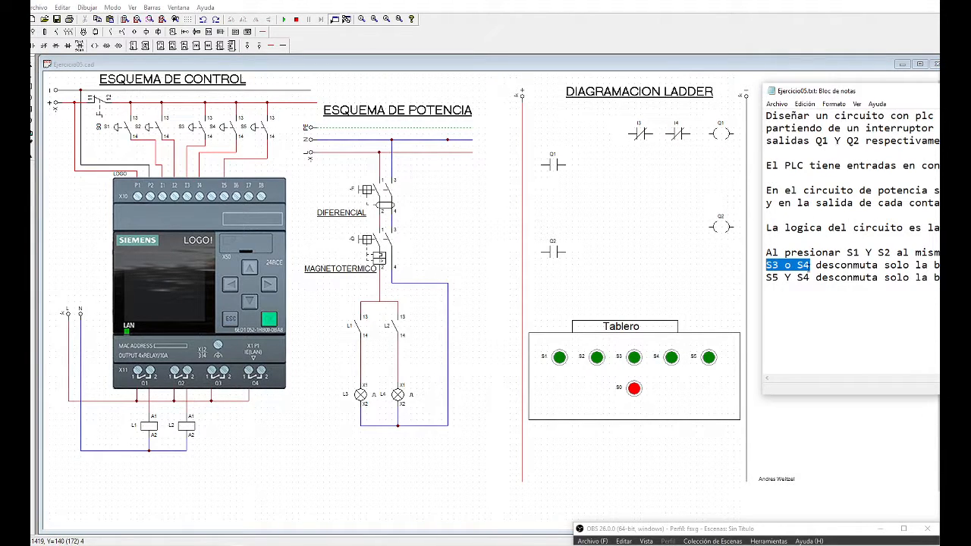
click(811, 266)
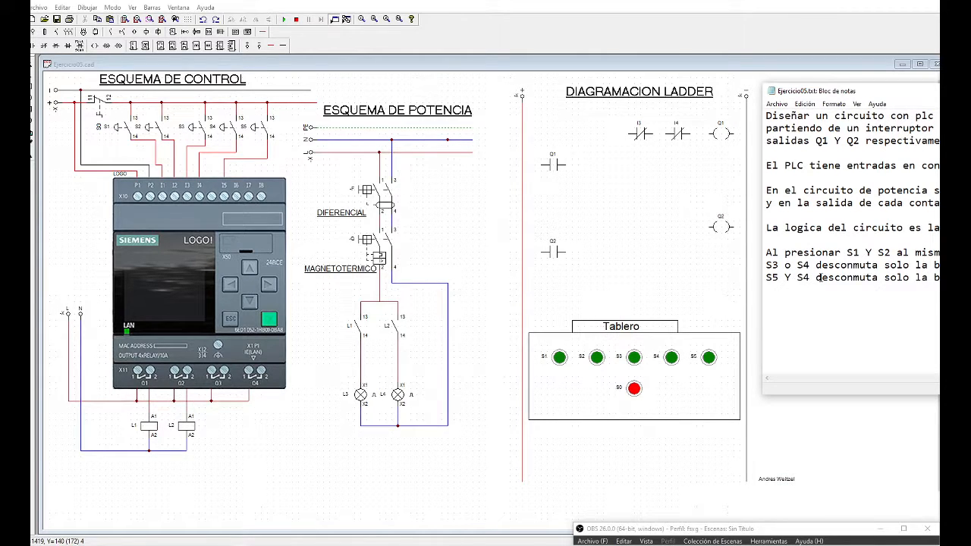
drag(811, 278, 756, 276)
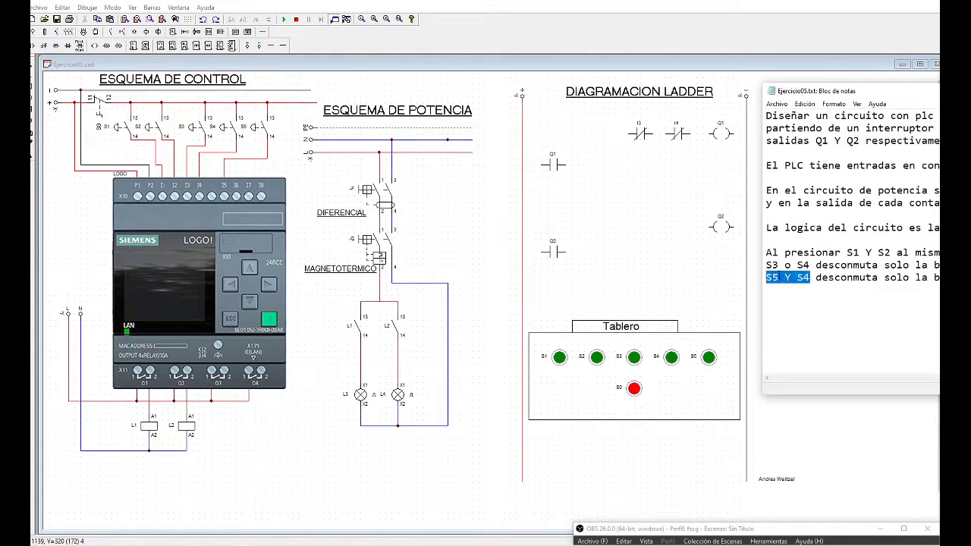
drag(806, 92, 931, 100)
drag(841, 209, 667, 227)
drag(840, 239, 674, 258)
click(670, 229)
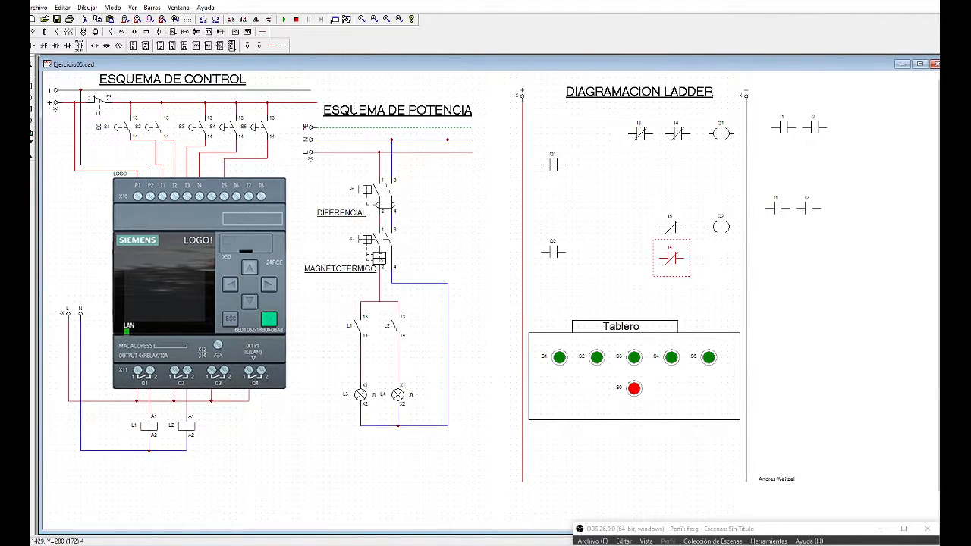
Step: Review the exercise text again for the L1 and L2 switch-off conditions and the outputs Q1 and Q2
key(alt+Tab)
drag(921, 100, 582, 102)
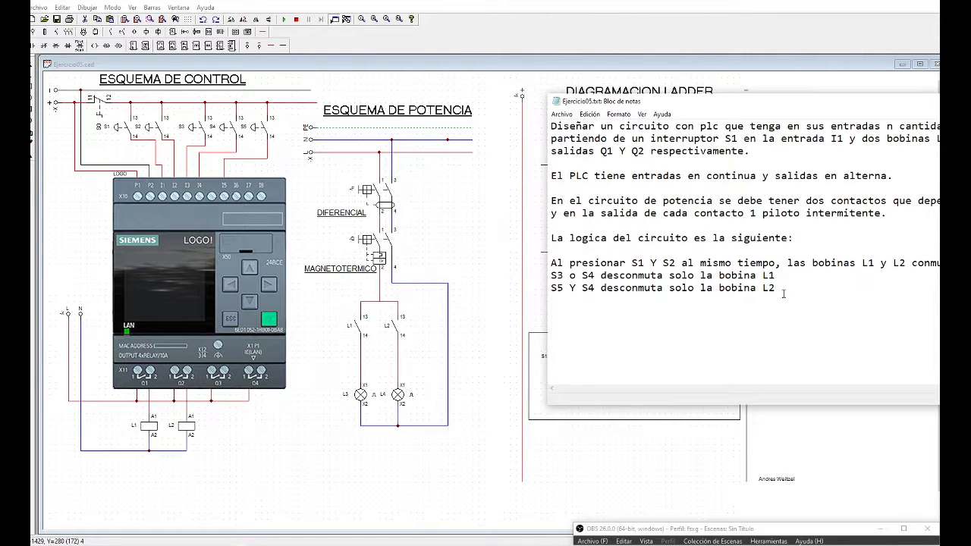
drag(784, 293, 544, 272)
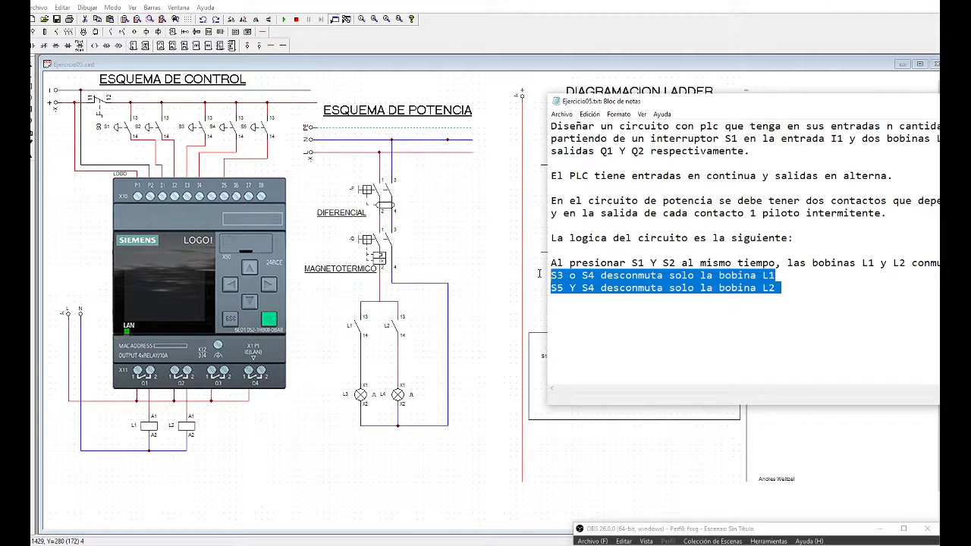
click(747, 251)
drag(606, 150, 638, 151)
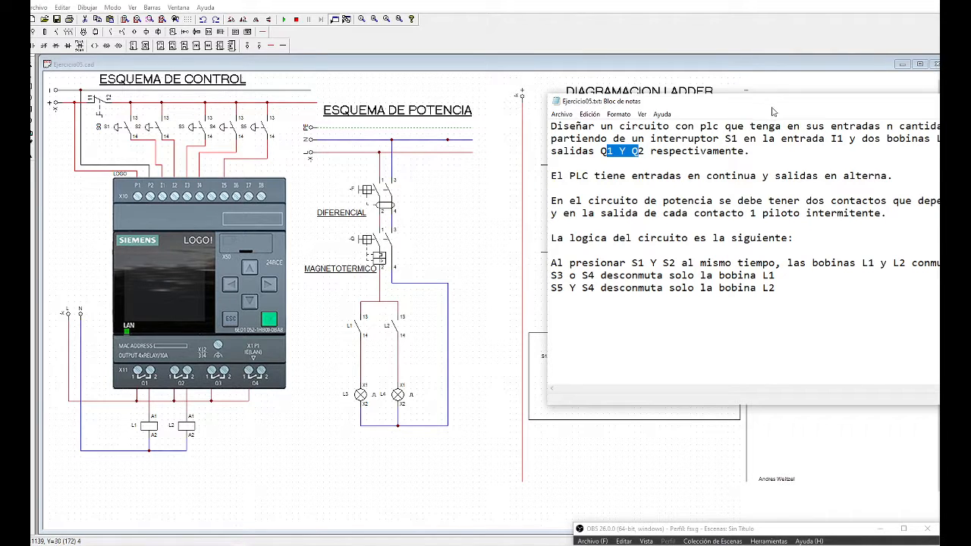
drag(774, 110, 591, 99)
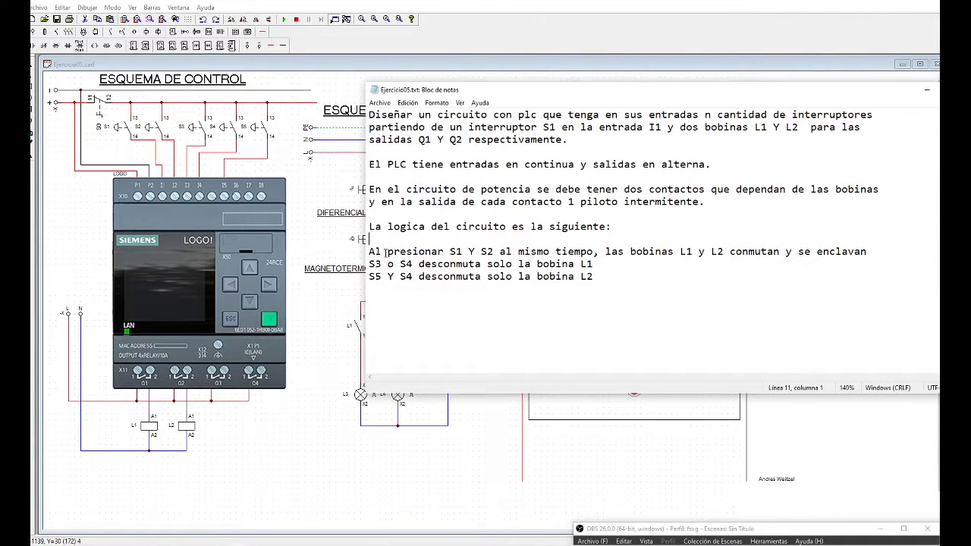
Step: Review the exercise line on pressing S1 and S2 at the same time to switch and latch coils L1 and L2
drag(368, 251, 597, 251)
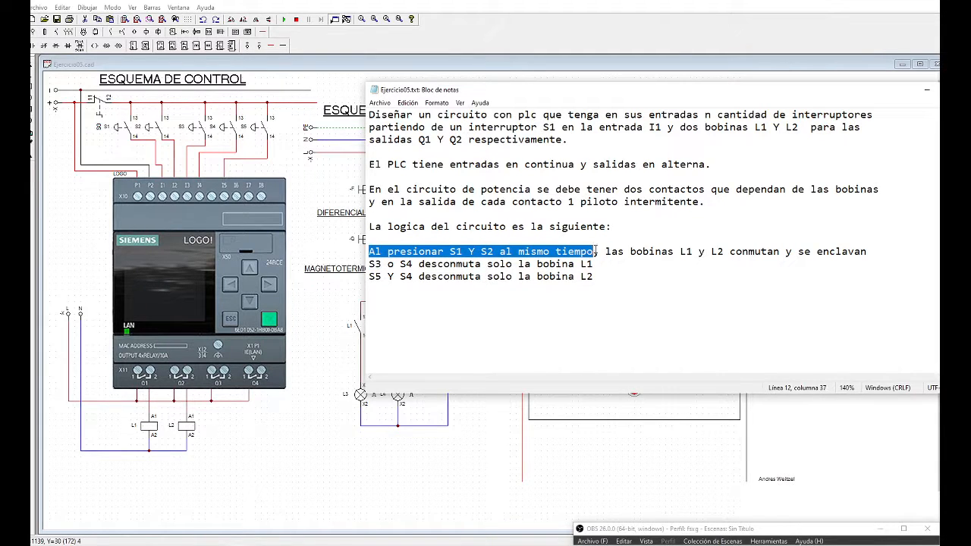
click(449, 251)
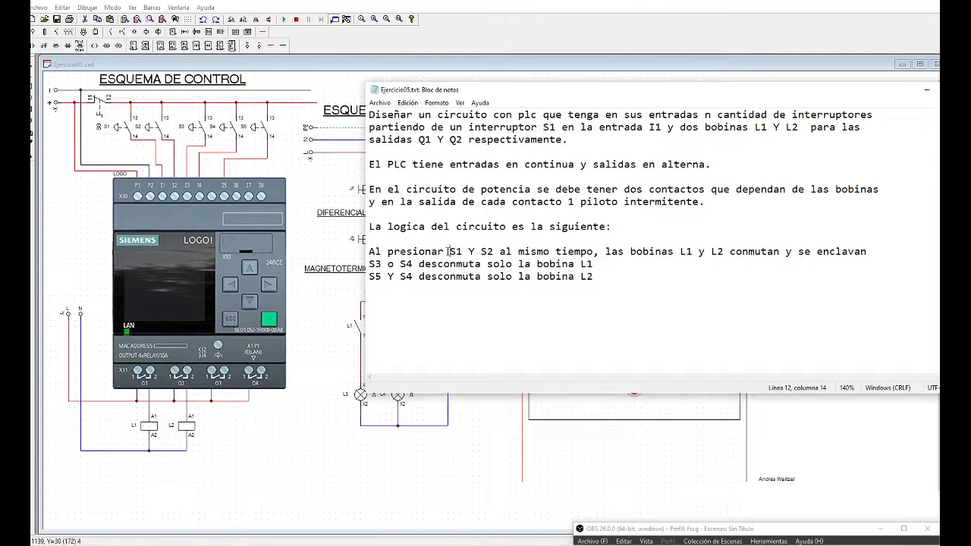
drag(452, 251, 497, 251)
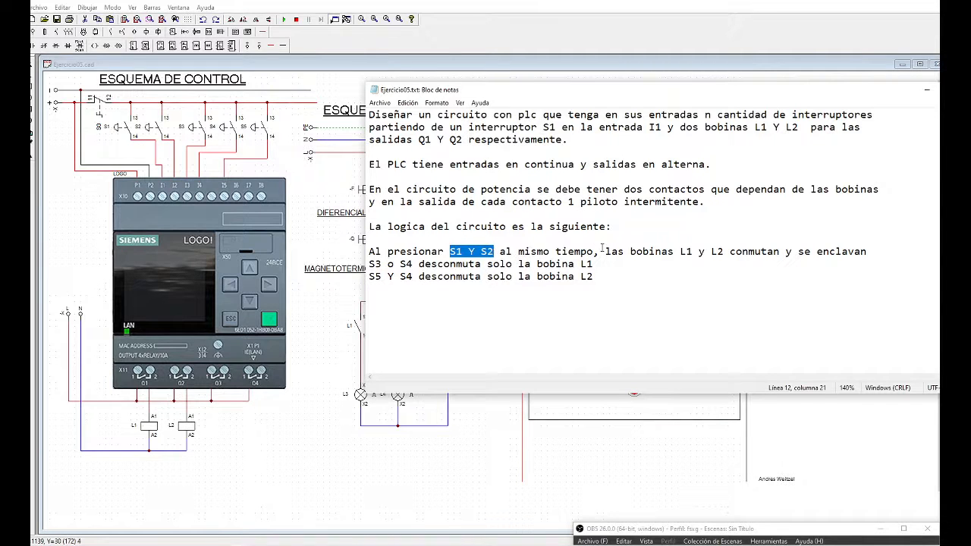
drag(605, 251, 781, 251)
click(505, 241)
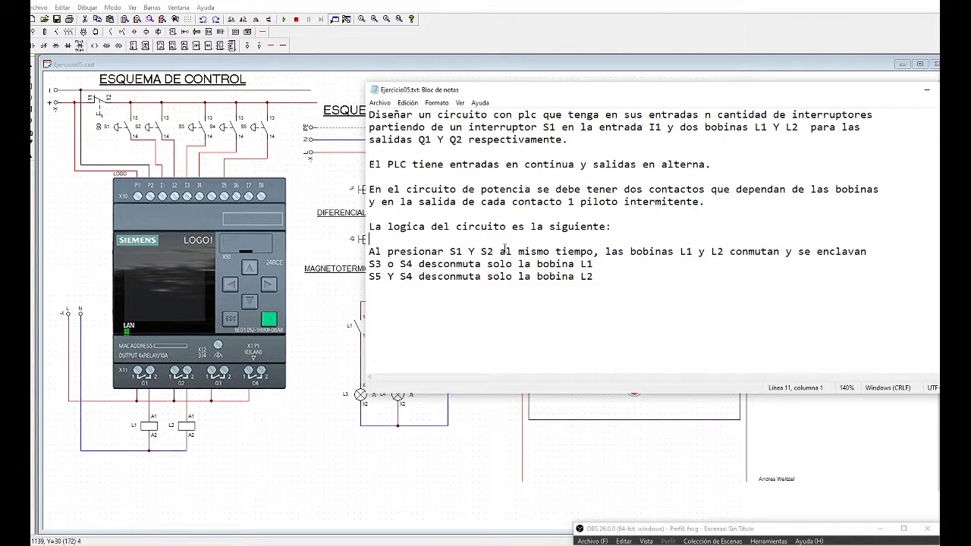
drag(450, 251, 497, 253)
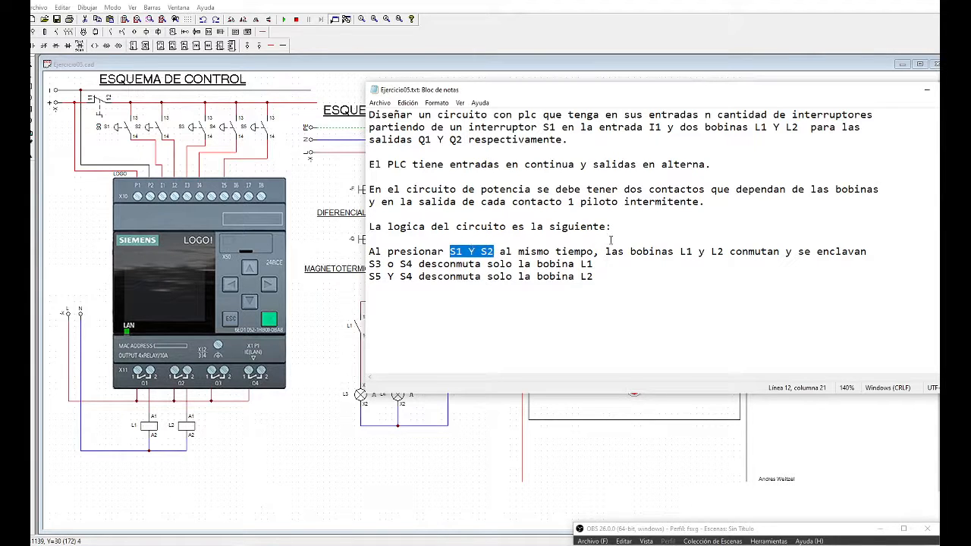
drag(680, 251, 725, 251)
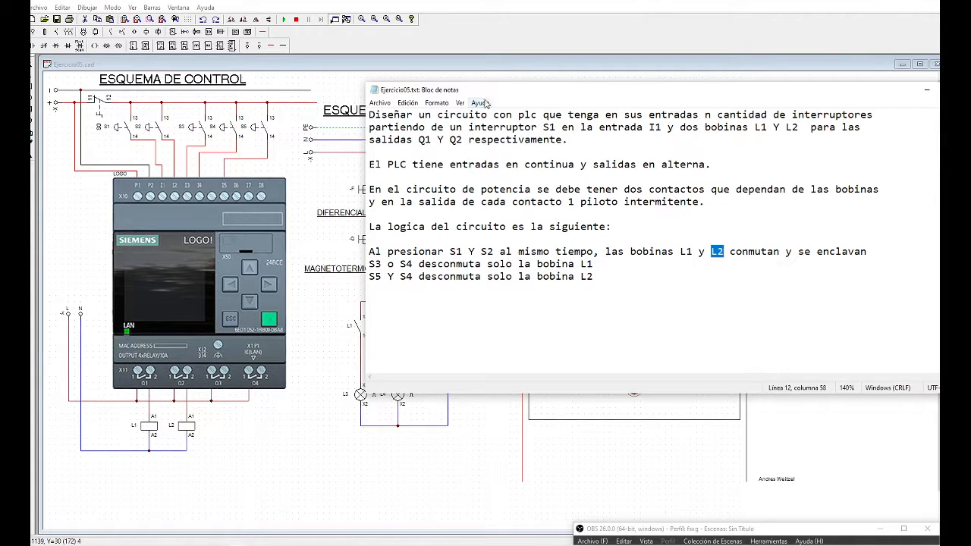
Step: Move the exercise text aside and place open contacts I1 and I2 in line at the start of both the Q1 and Q2 rungs
drag(480, 91, 948, 92)
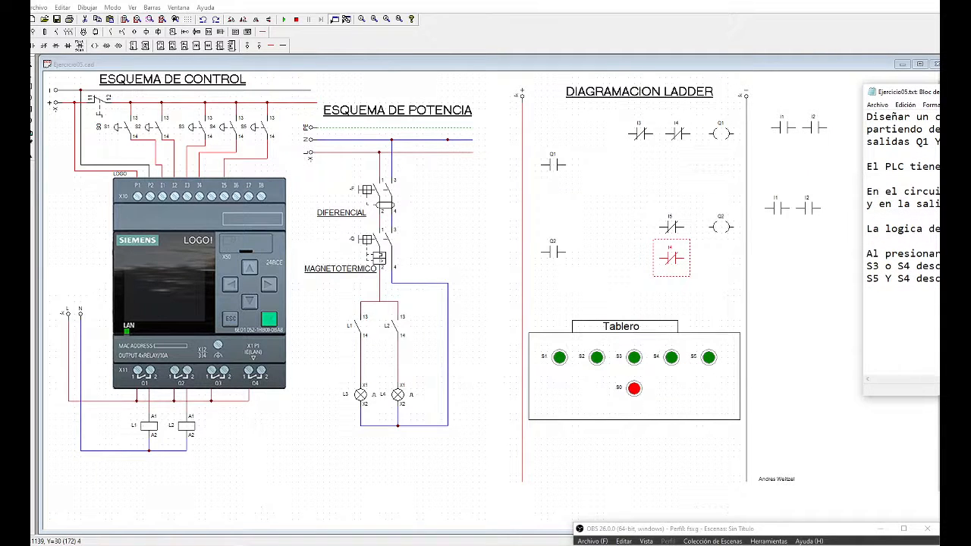
drag(778, 207, 551, 134)
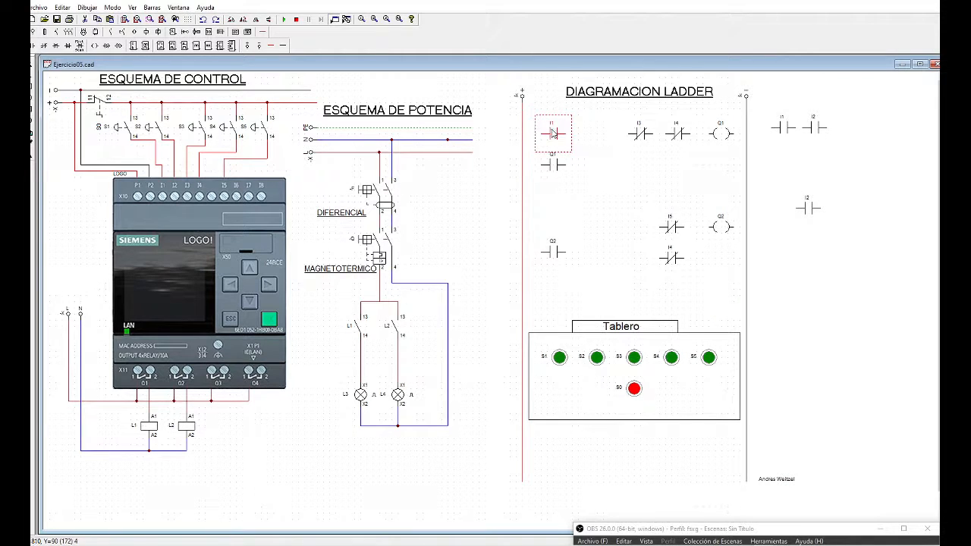
drag(809, 207, 590, 135)
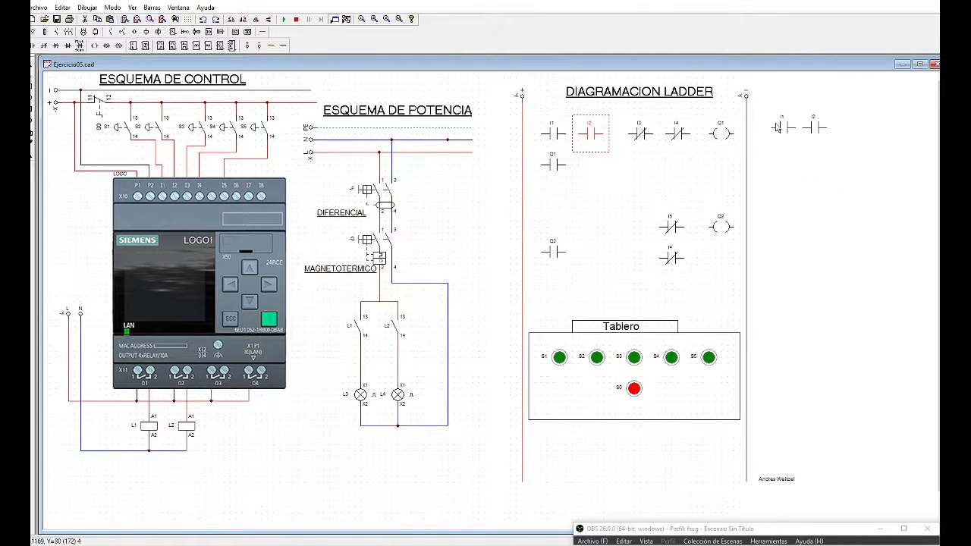
drag(783, 129, 551, 261)
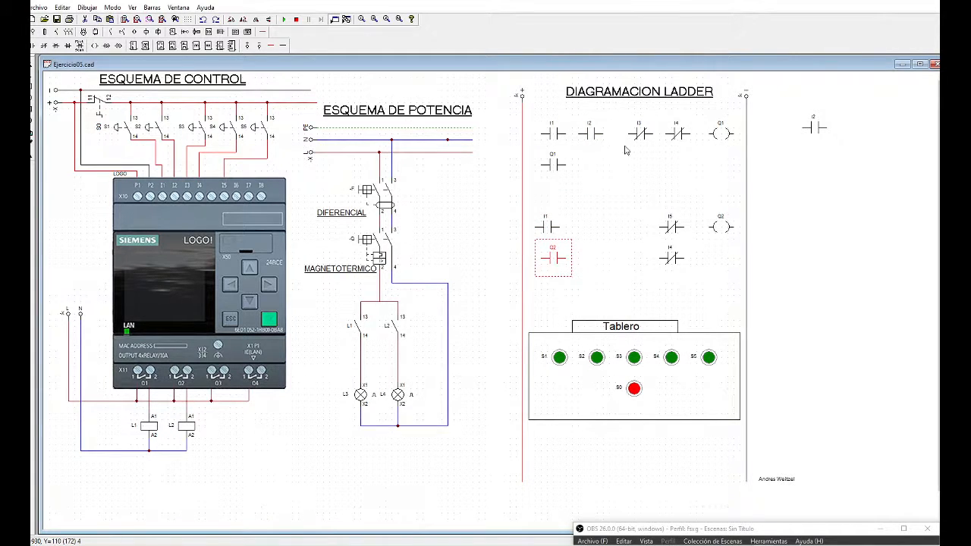
drag(811, 135, 595, 223)
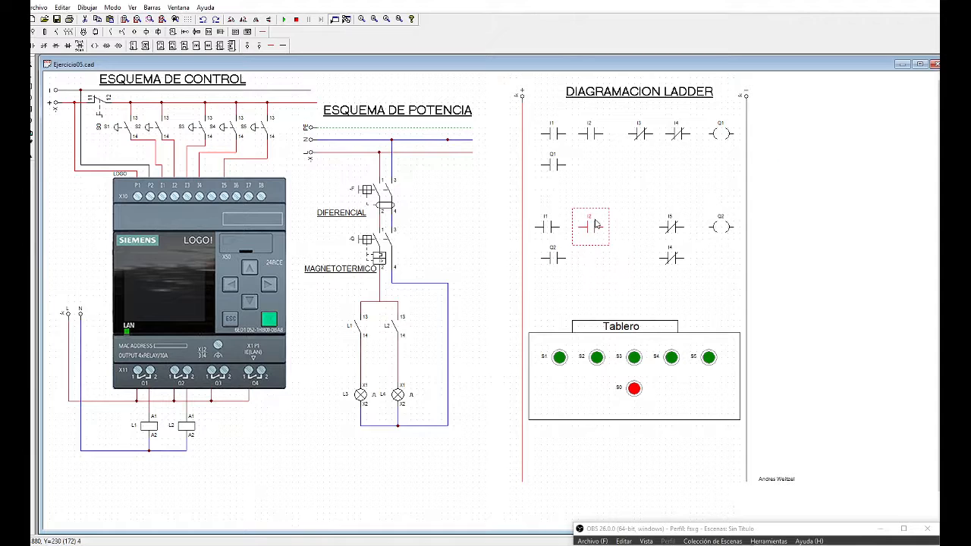
click(552, 261)
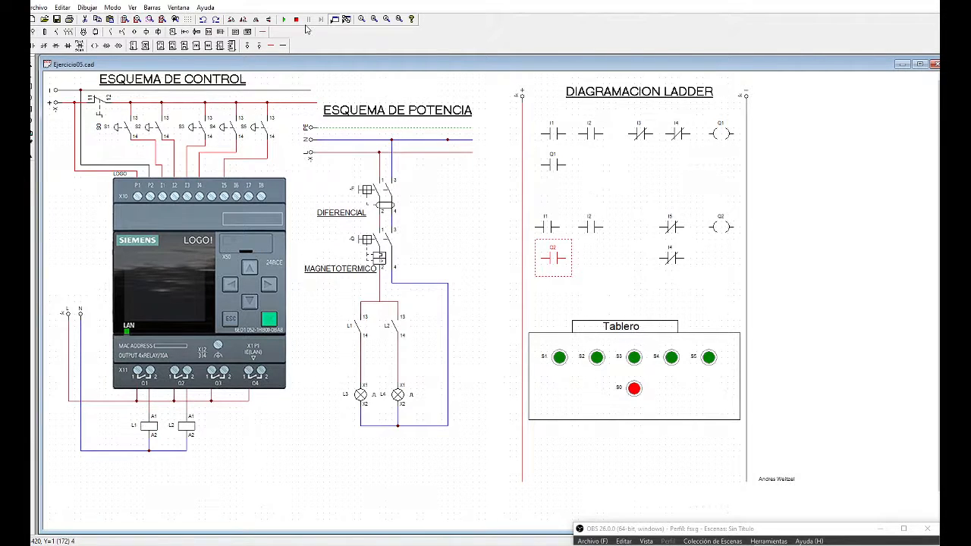
Step: Wire I1, I2, I3, I4 and coil Q1 in series between the rails, with contact Q1 in parallel across I1 and I2
click(281, 47)
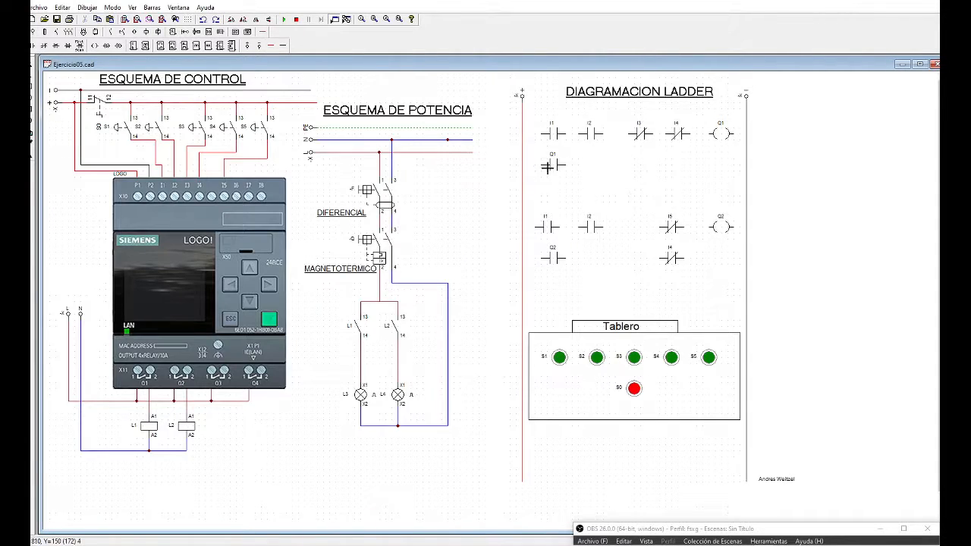
mouse_move(531, 165)
mouse_down()
mouse_move(628, 135)
mouse_move(747, 135)
mouse_up()
drag(566, 166, 616, 133)
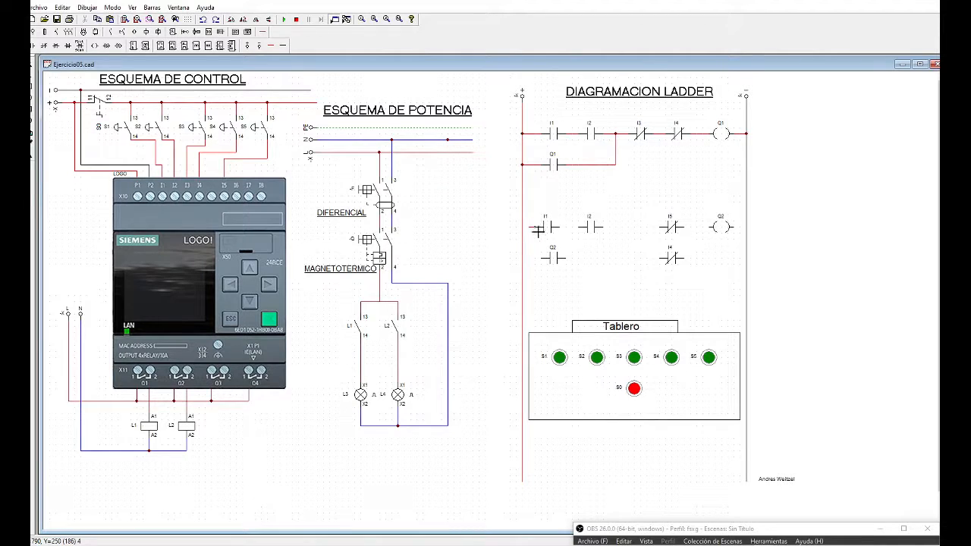
Step: Wire I1 and I2 in series from the positive rail to I5, with contact Q2 aligned under I1 and connected in parallel across both
drag(524, 227, 660, 228)
mouse_move(554, 259)
mouse_down()
mouse_move(545, 260)
mouse_move(572, 259)
mouse_up()
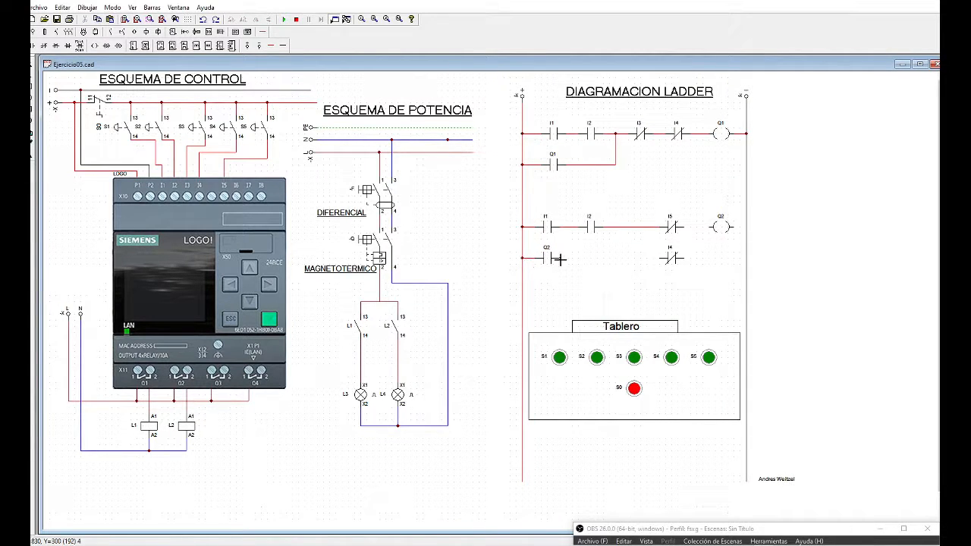
drag(560, 260, 597, 261)
click(615, 226)
Step: Connect contact I4 in parallel with I5 and wire them through coil Q2 to the negative rail
click(663, 259)
click(647, 227)
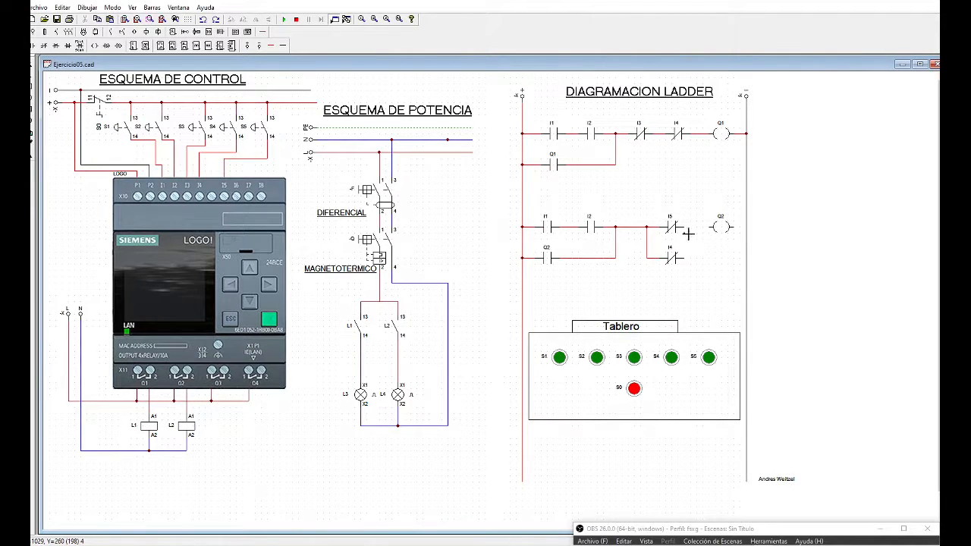
click(689, 231)
drag(711, 231, 748, 230)
click(683, 260)
click(701, 230)
key(Escape)
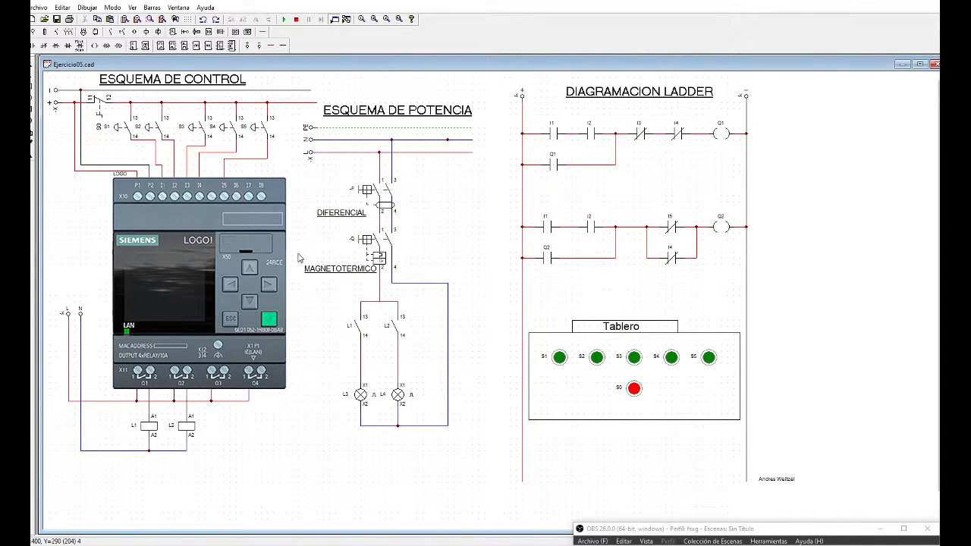
scroll(289, 269, up, 1)
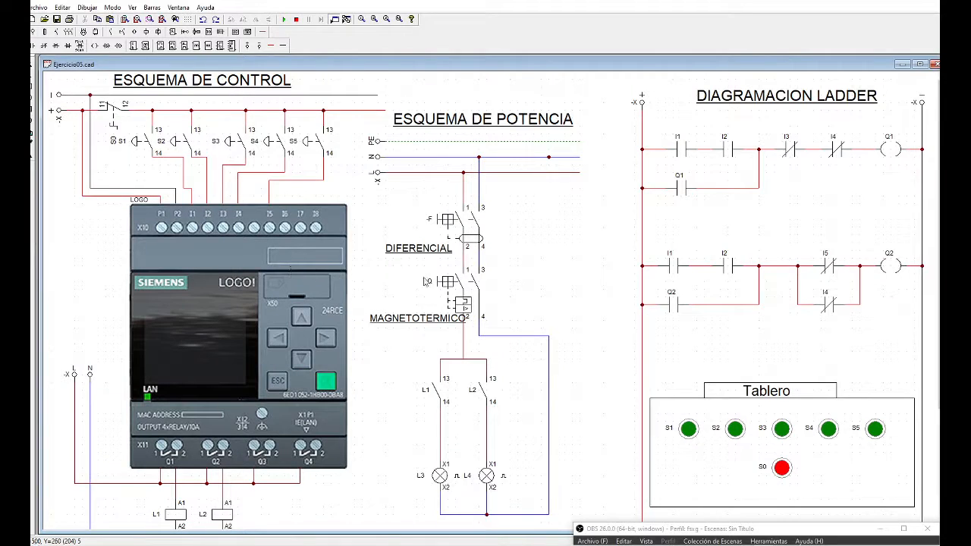
Step: Review the exercise text for the condition that S1 and S2 together switch coils L1 and L2, and return to the circuit
scroll(403, 268, down, 1)
scroll(425, 291, up, 1)
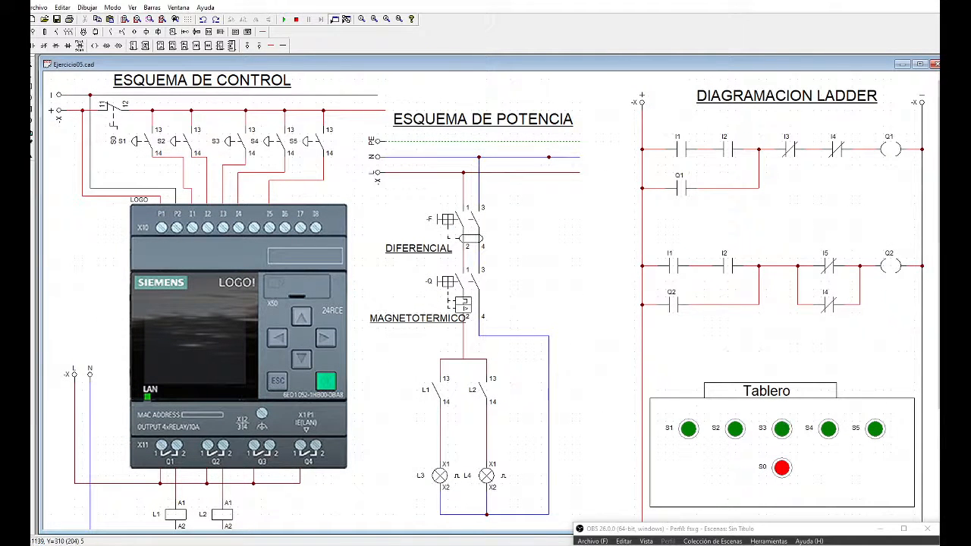
key(alt+Tab)
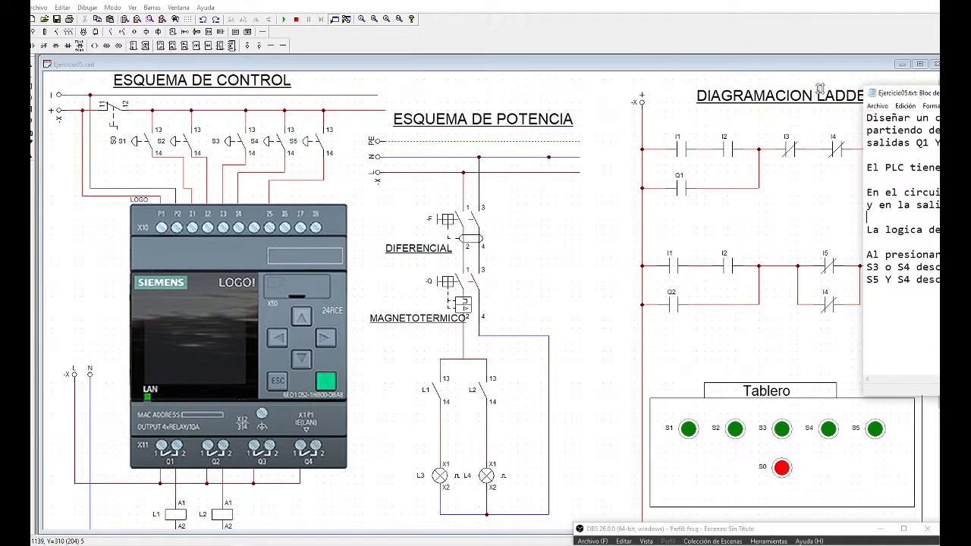
drag(924, 97, 628, 96)
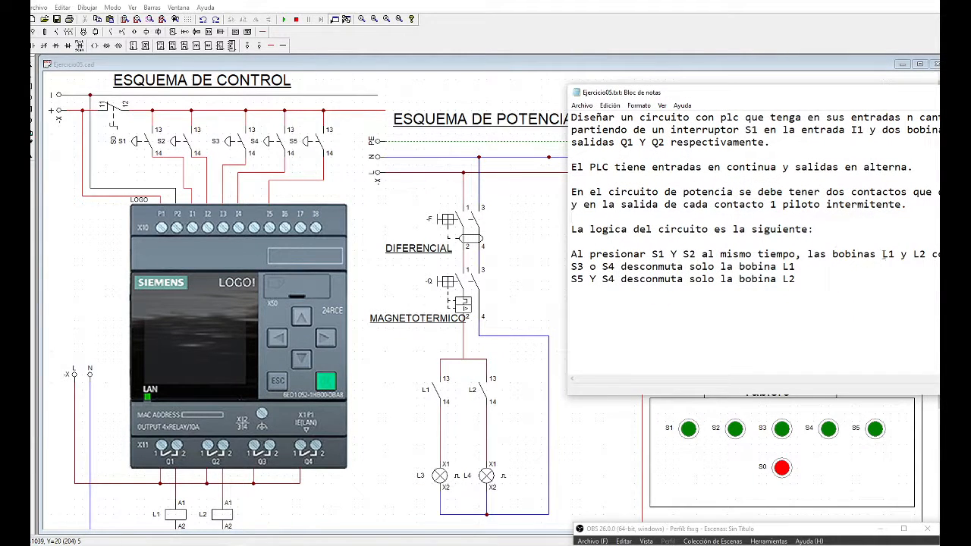
drag(880, 255, 932, 256)
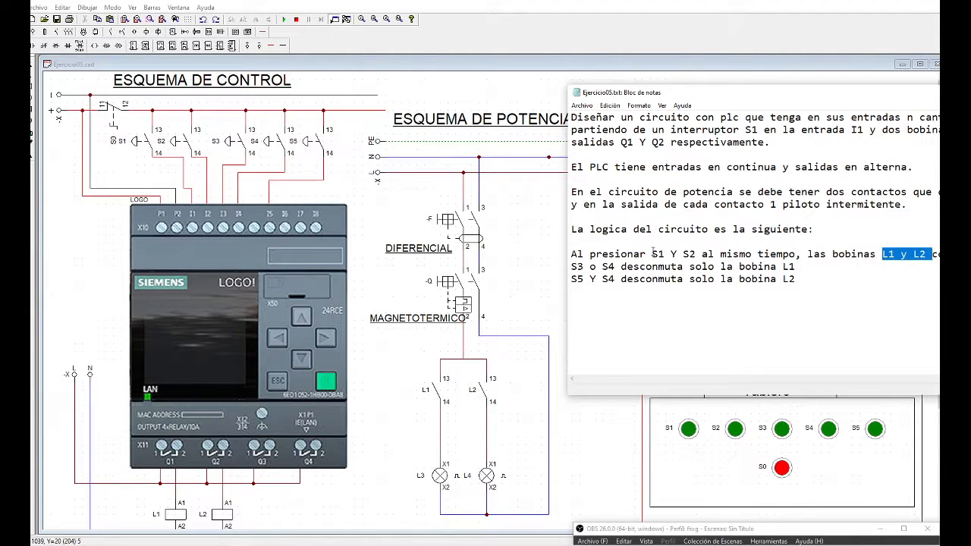
drag(652, 254, 697, 255)
drag(681, 93, 967, 91)
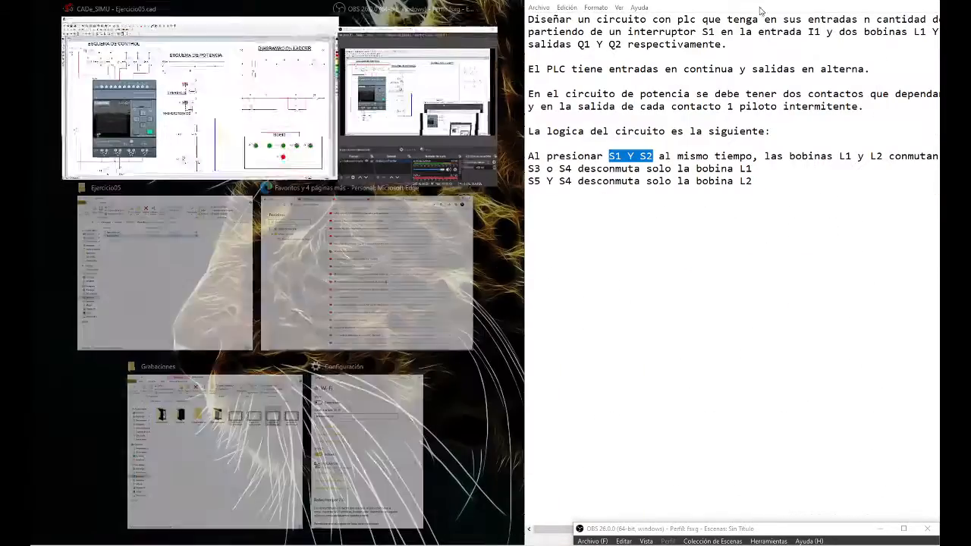
drag(603, 4, 939, 36)
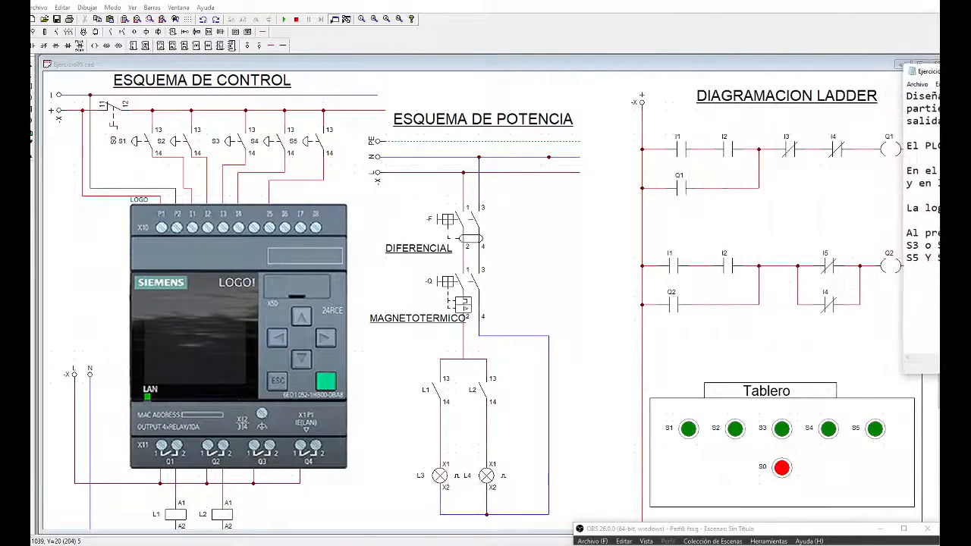
click(542, 300)
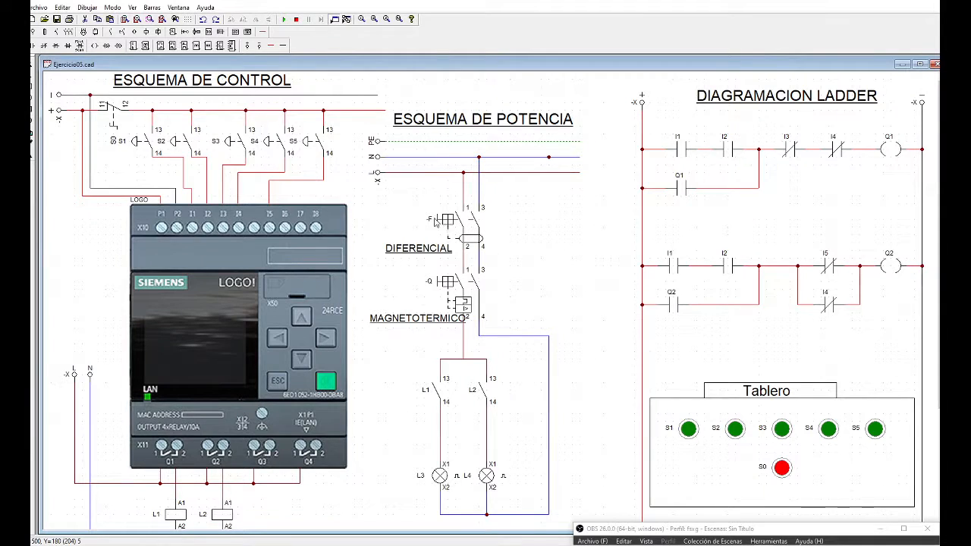
Step: Start the simulation and close the differential and magnetothermic breakers in the power circuit
click(285, 20)
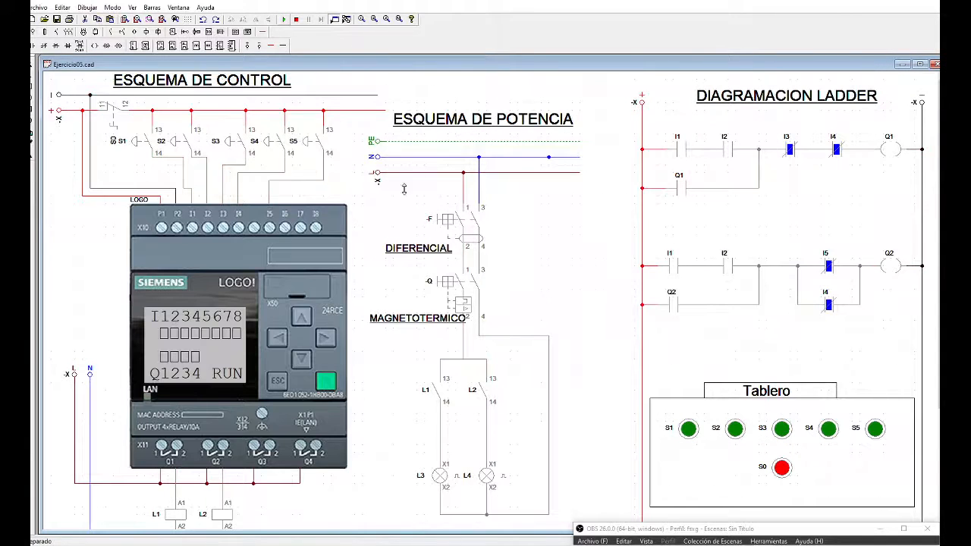
click(442, 221)
click(448, 289)
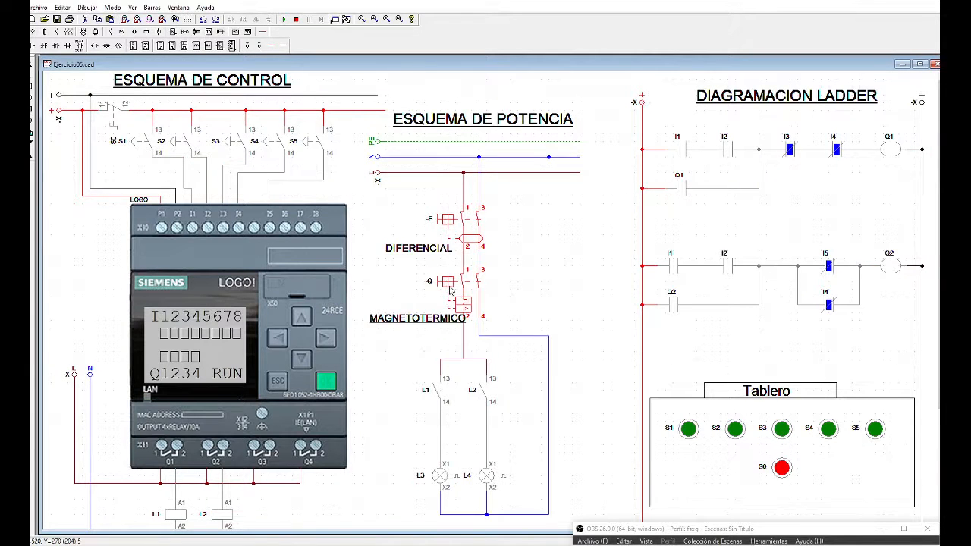
scroll(590, 260, down, 1)
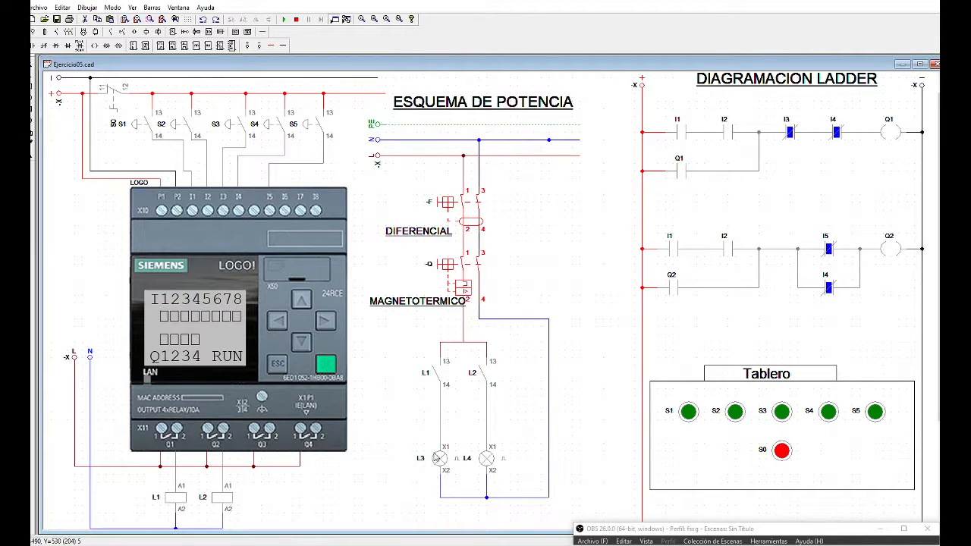
Step: Switch on S1 and S2 together on the Tablero to energize both coils, and release both switches to test the latching
click(687, 411)
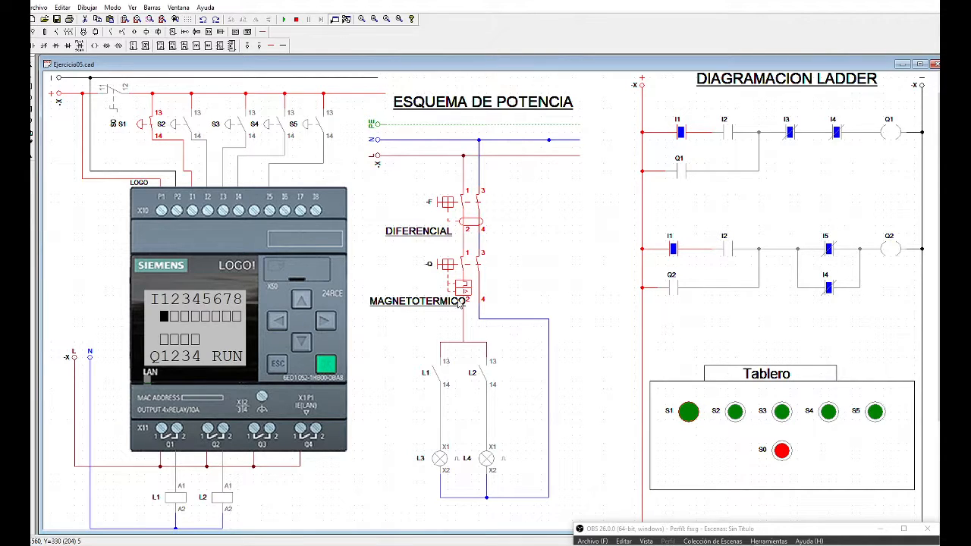
click(734, 411)
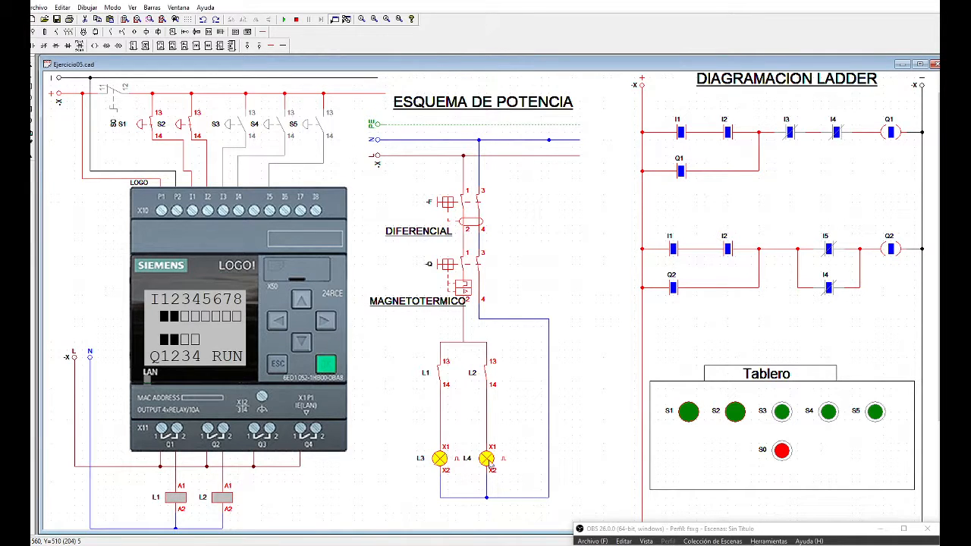
click(687, 412)
click(734, 414)
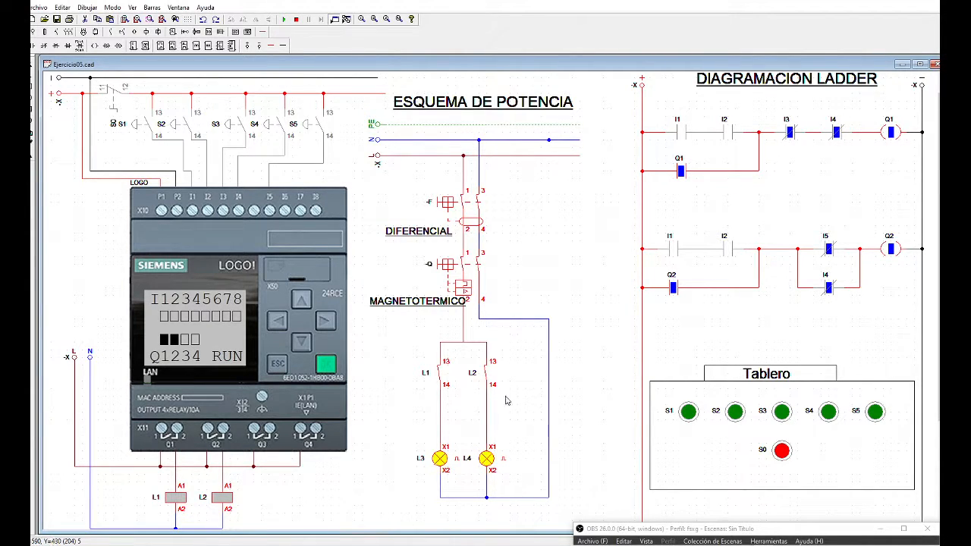
Step: Review the condition in the exercise text under which S3 or S4 de-energizes only coil L1
click(958, 221)
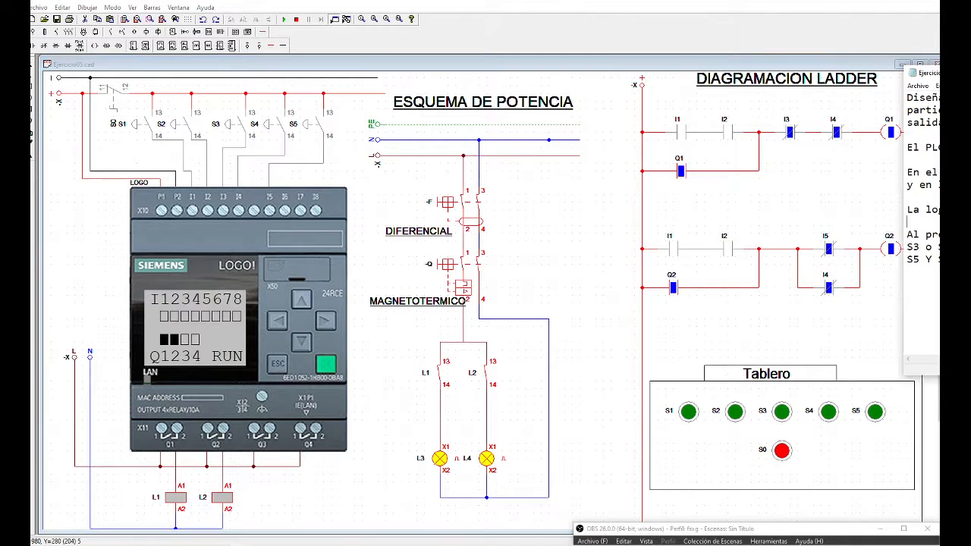
drag(922, 72, 674, 138)
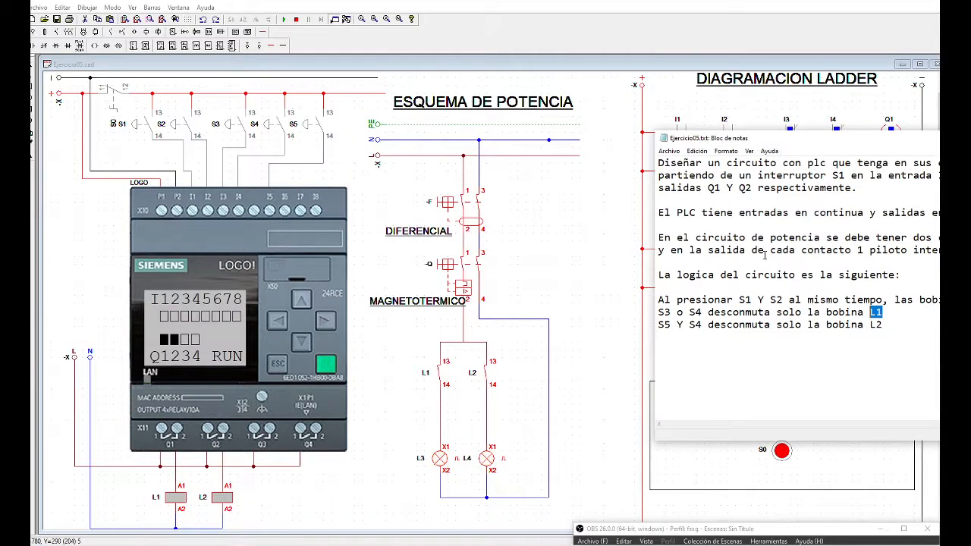
drag(766, 146, 624, 166)
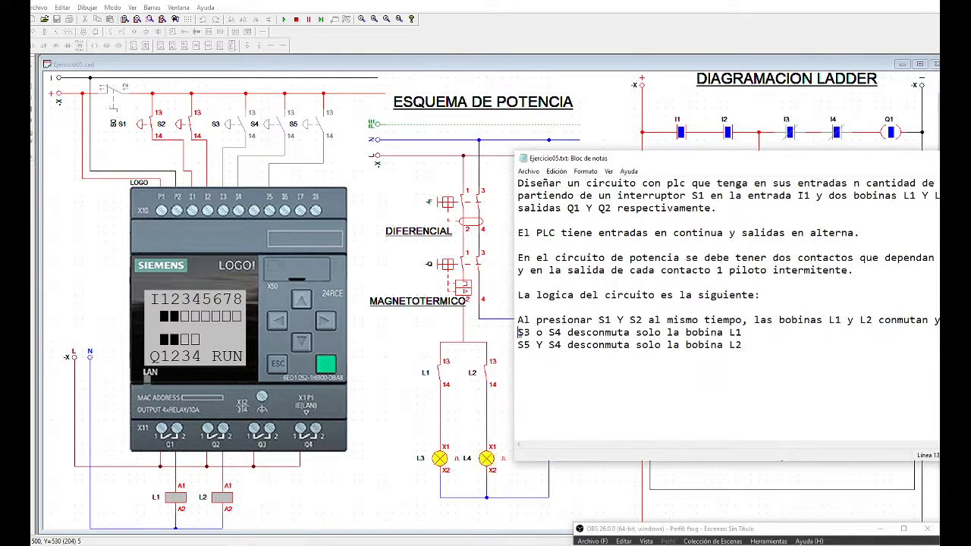
drag(519, 332, 559, 334)
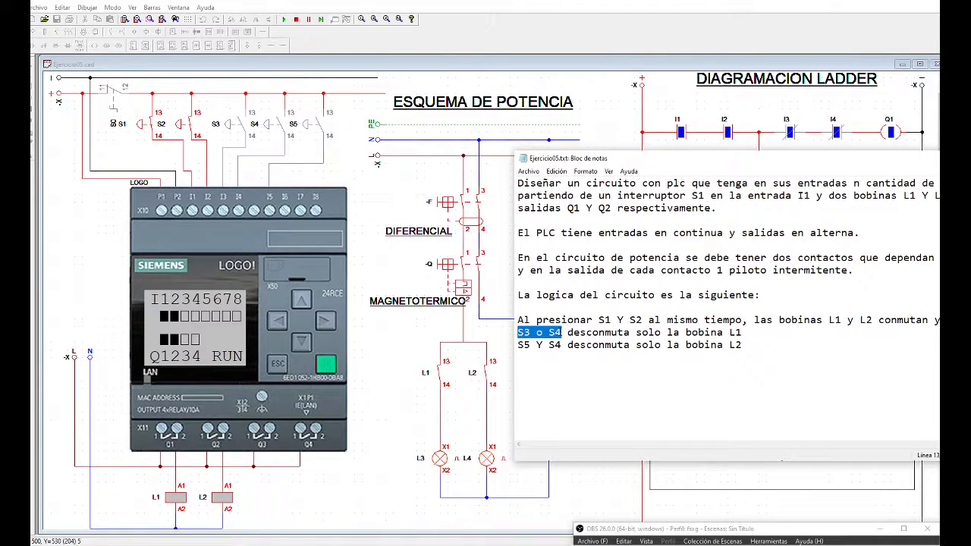
click(562, 363)
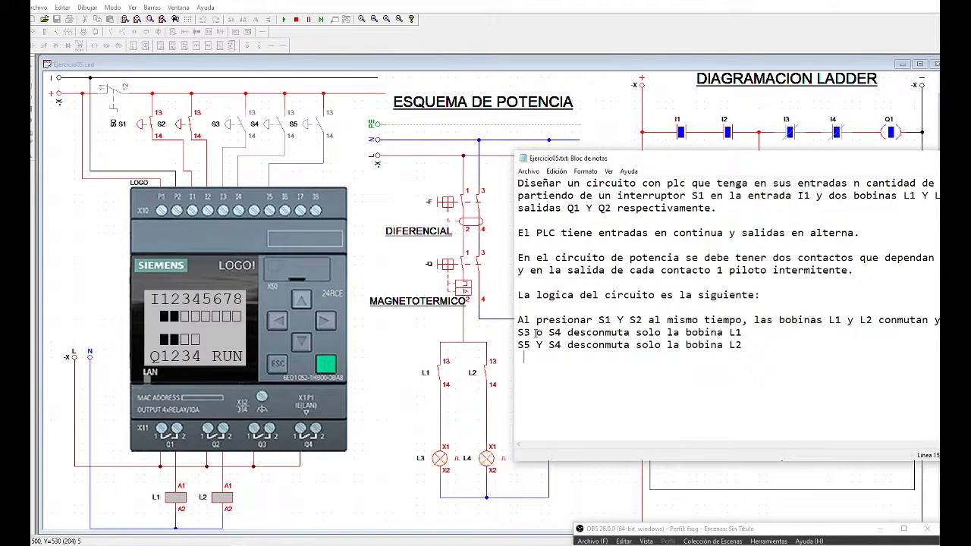
Step: Return to the running circuit and switch S3 on and off to test the release of coil L1
key(alt+Tab)
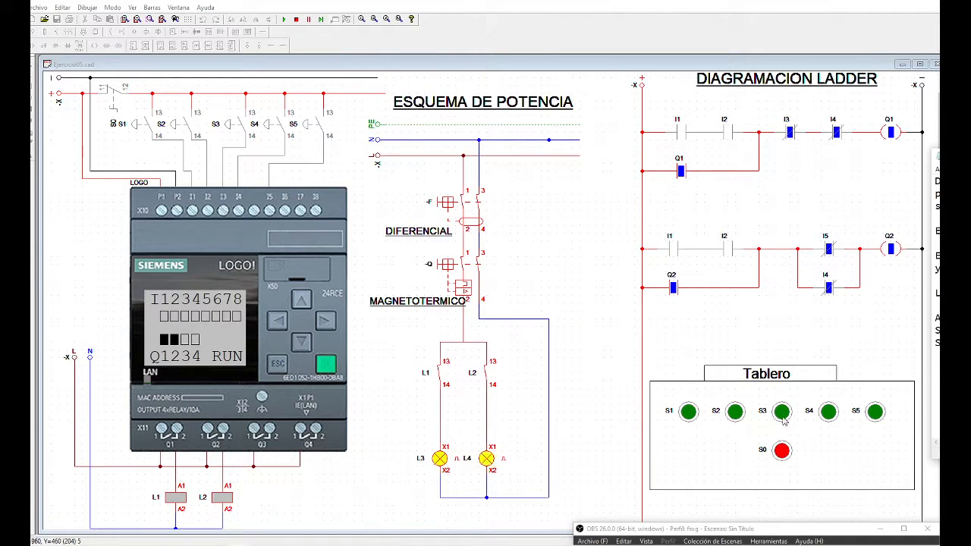
click(782, 411)
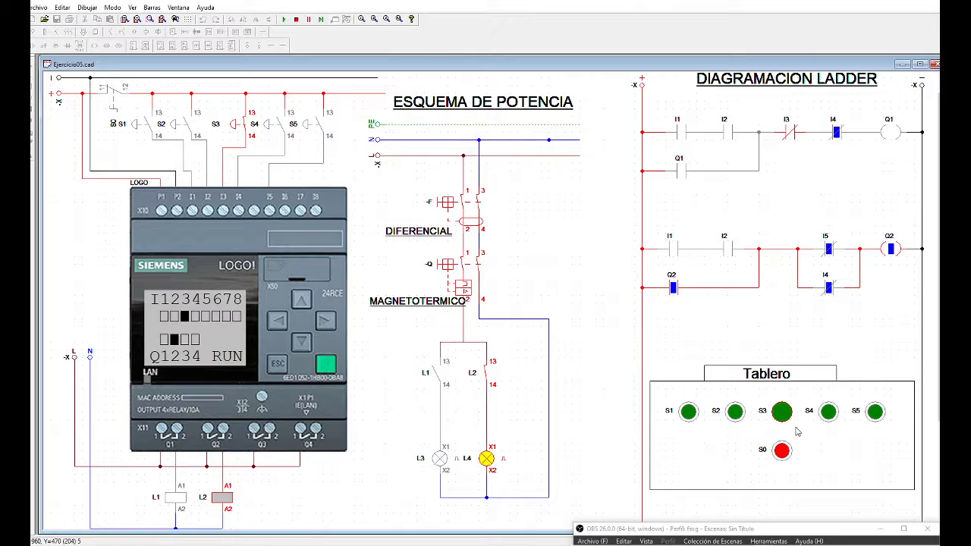
click(786, 413)
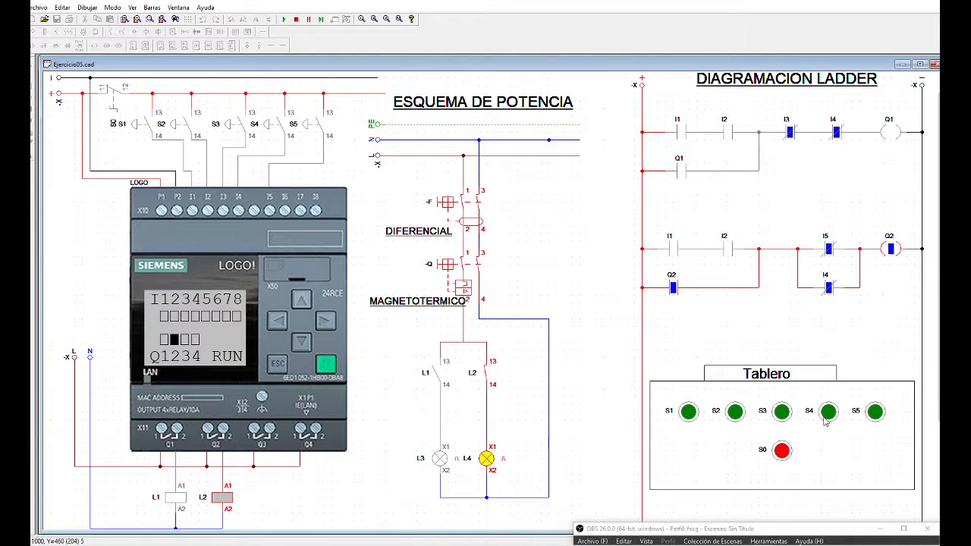
Step: Latch both coils again by switching S1 and S2 on together and off, and operate S4 to test the release of L1
click(688, 411)
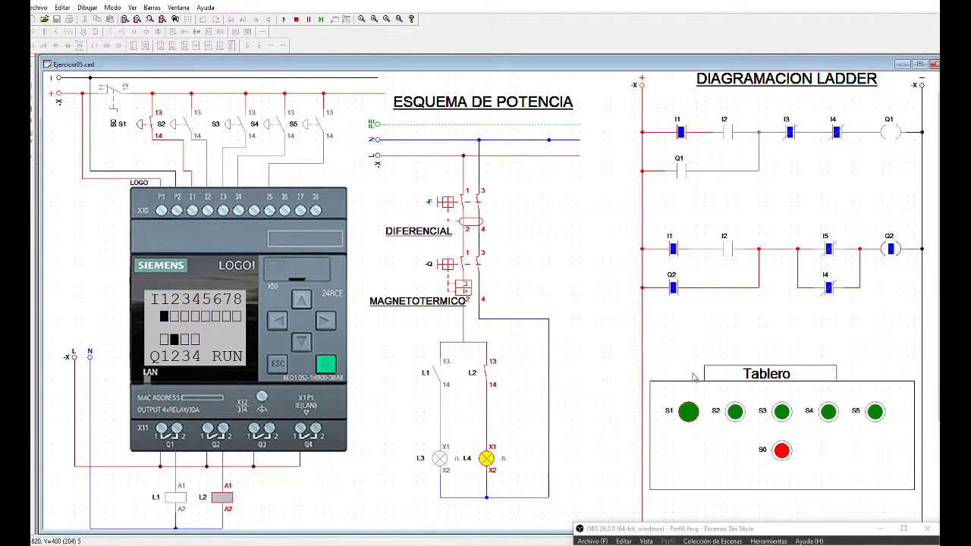
click(735, 411)
click(688, 412)
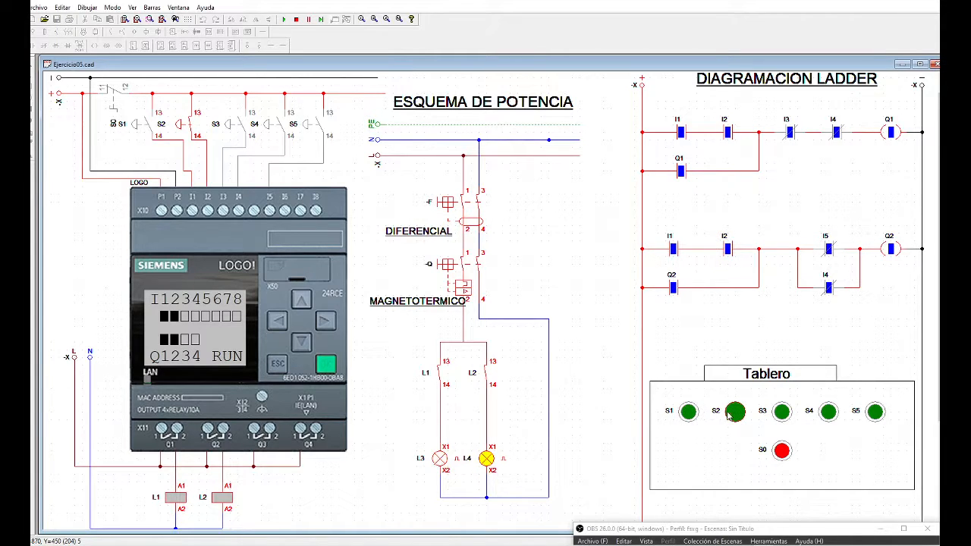
click(735, 411)
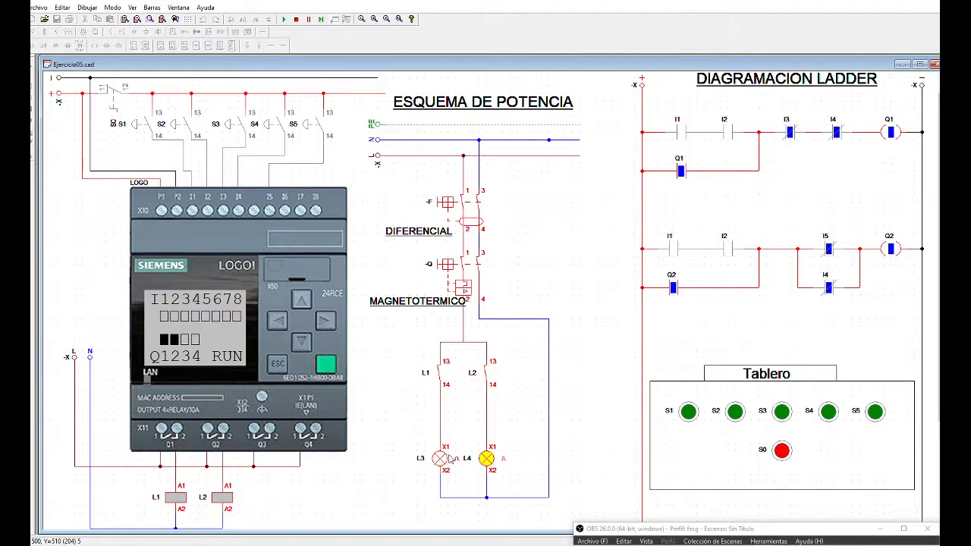
click(826, 410)
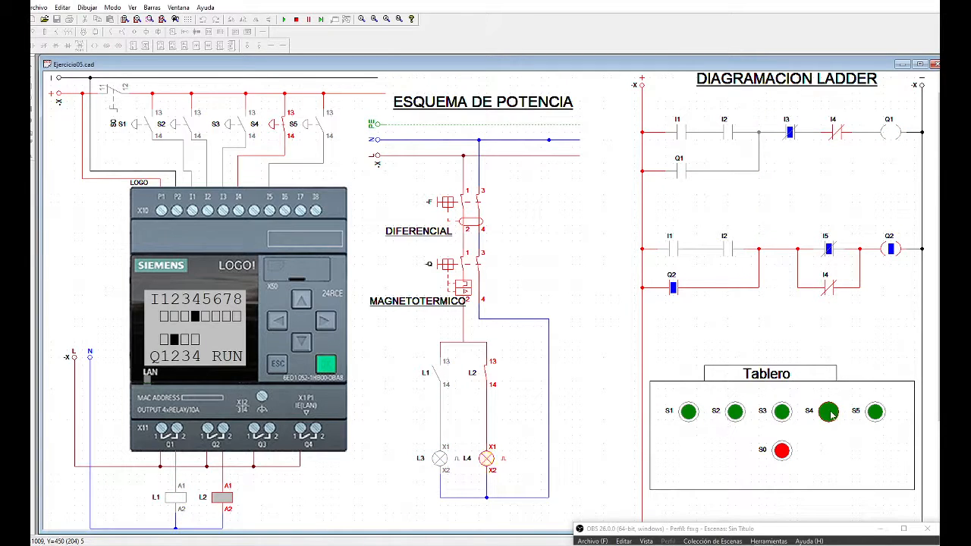
Step: Check the S3 or S4 condition for coil L1 in the exercise text again and move the note off the circuit
click(938, 244)
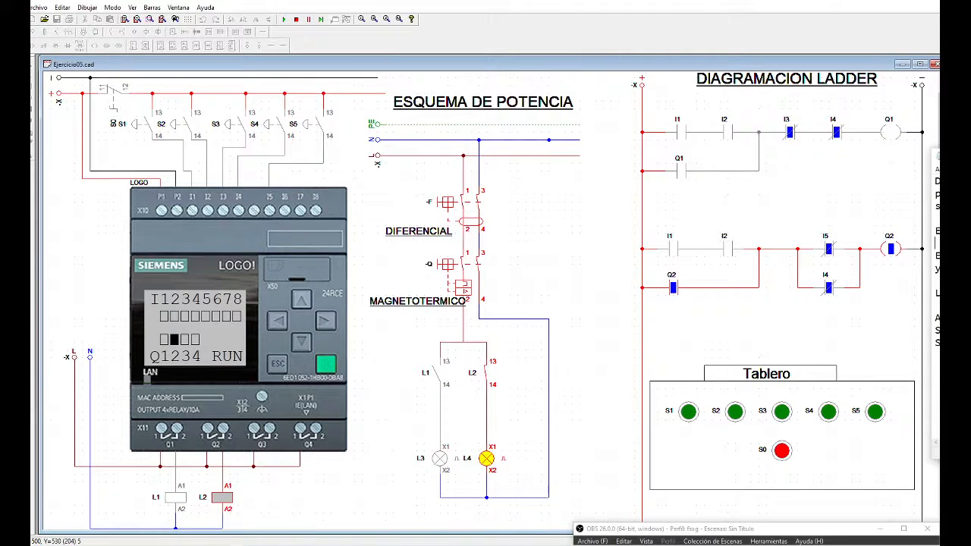
drag(970, 156, 584, 211)
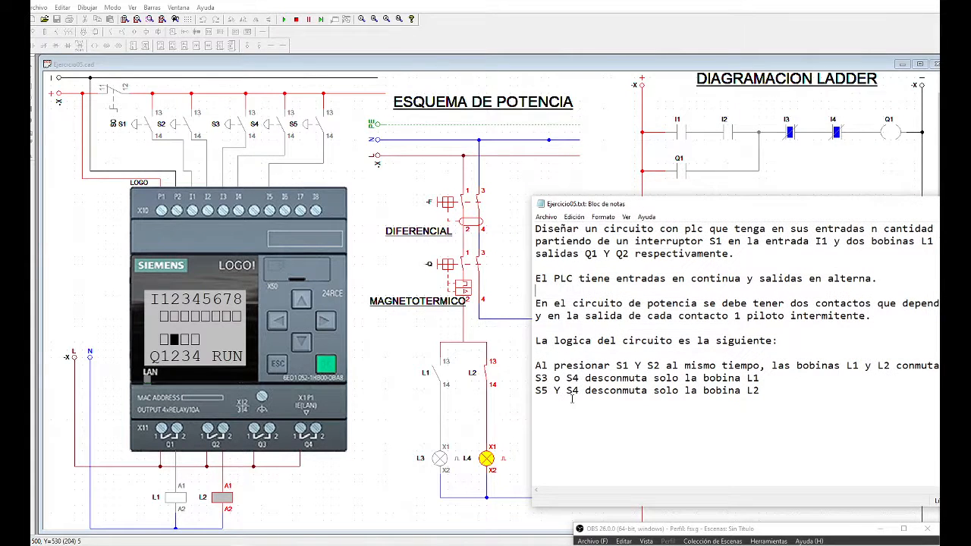
double_click(541, 377)
double_click(575, 378)
drag(660, 213, 970, 166)
click(958, 357)
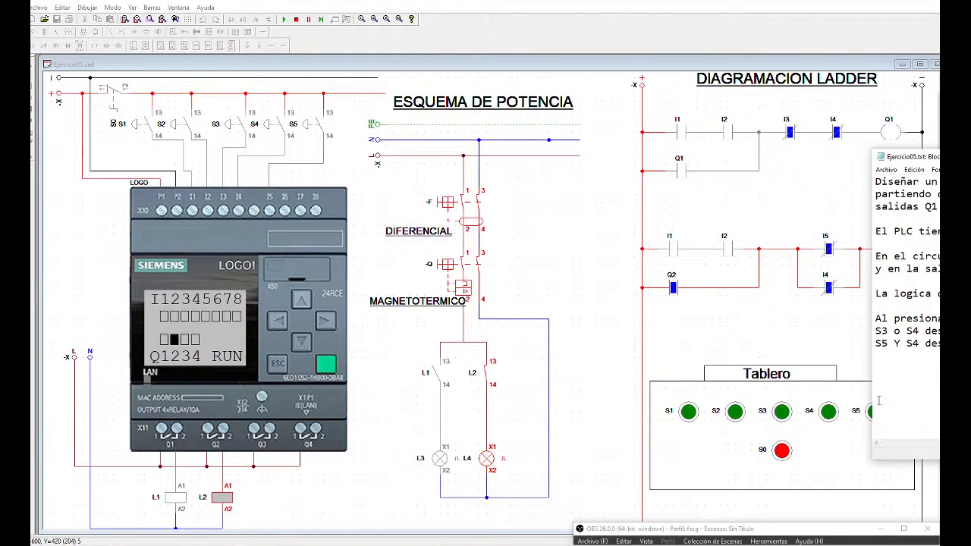
click(805, 453)
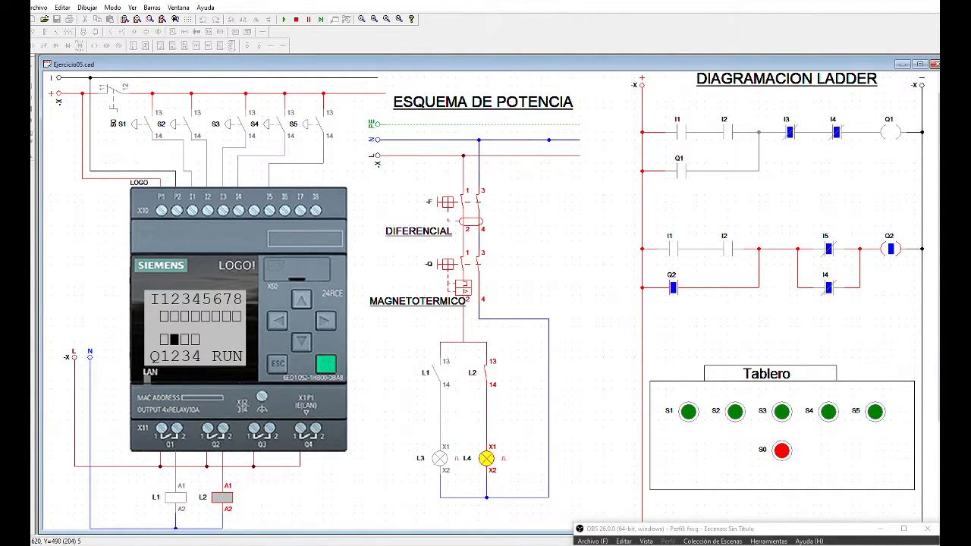
Step: Review the condition in the exercise text that S5 and S4 together de-energize only coil L2
key(alt+Tab)
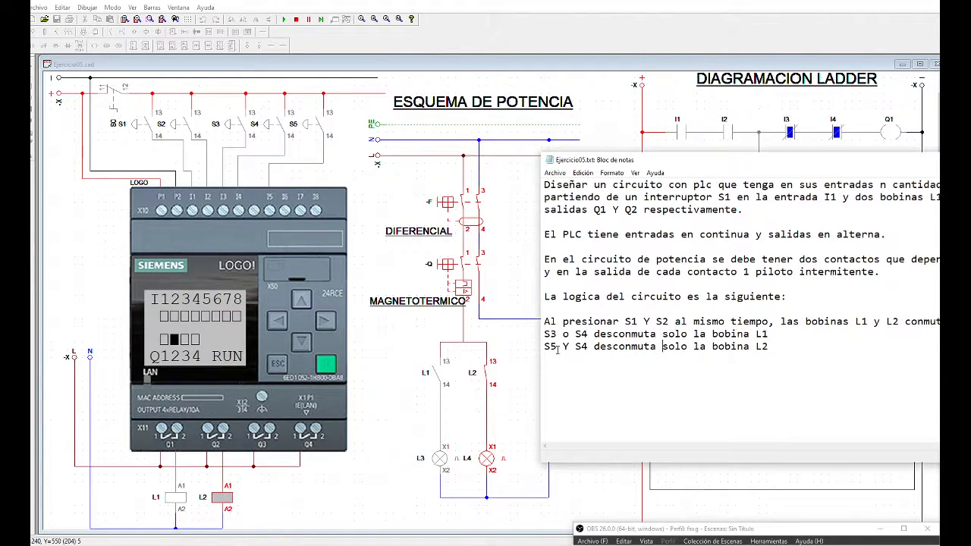
mouse_move(557, 347)
mouse_down()
mouse_move(544, 347)
mouse_move(569, 347)
mouse_up()
drag(743, 166, 762, 314)
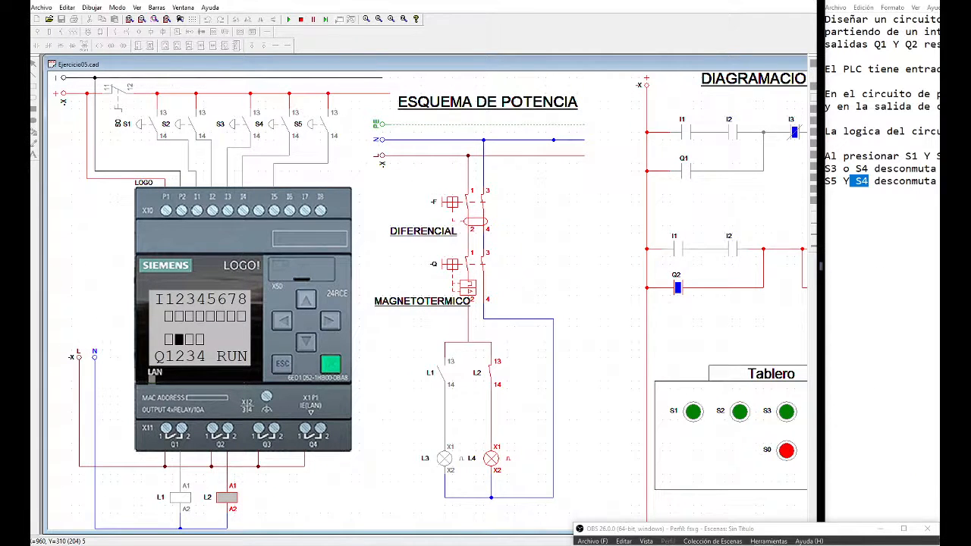
Step: Widen the circuit window to show the whole Tablero and switch on S5 and S4 together to test the release of L2
drag(820, 266, 939, 273)
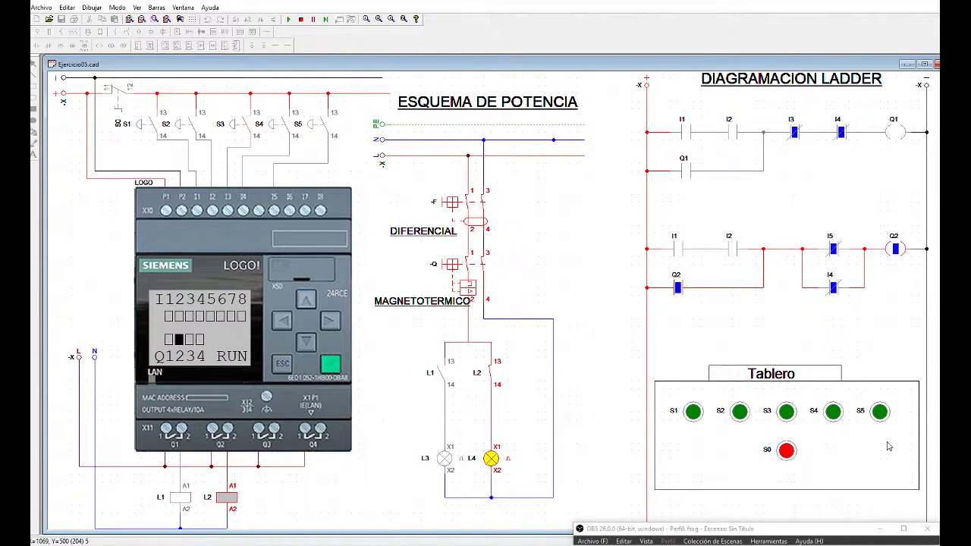
click(880, 411)
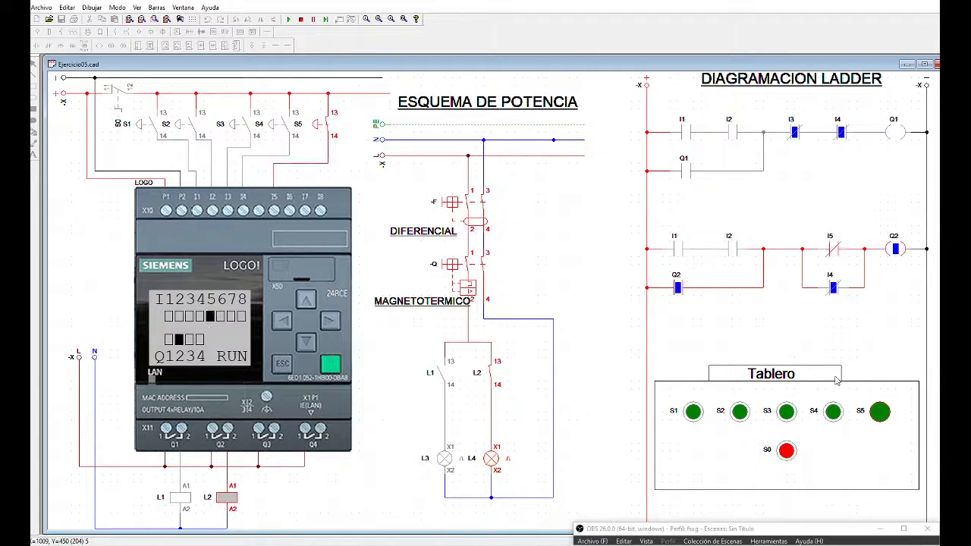
click(833, 411)
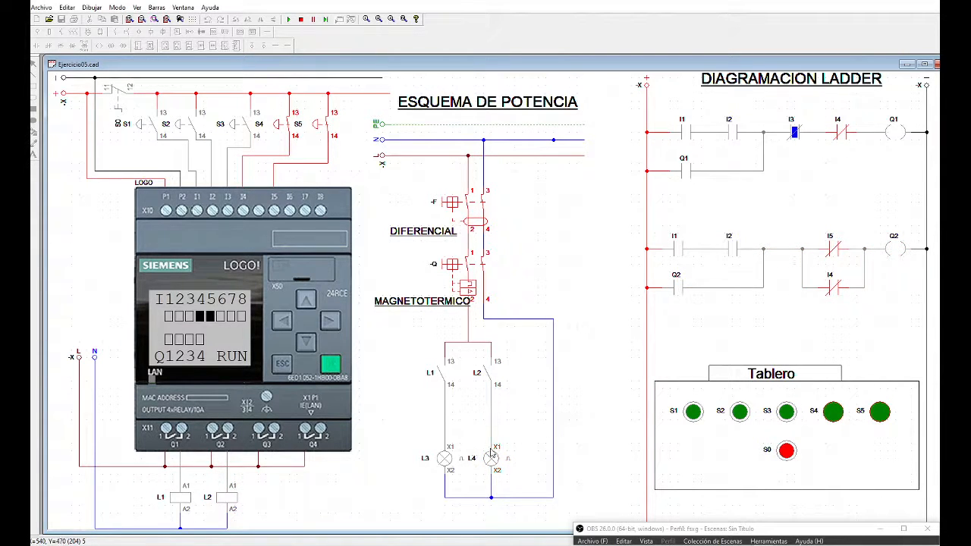